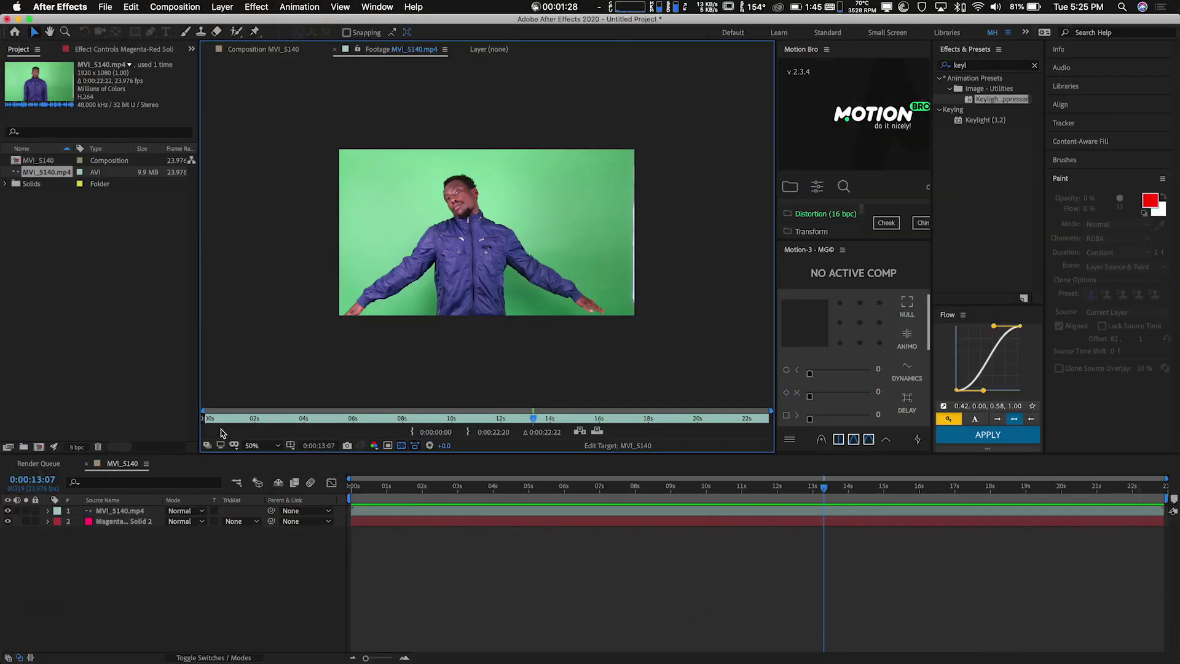
Step: Review the green-screen footage MVI_5140.mp4 and create a new composition from it
{"action": "left_click", "coordinate": [216, 419]}
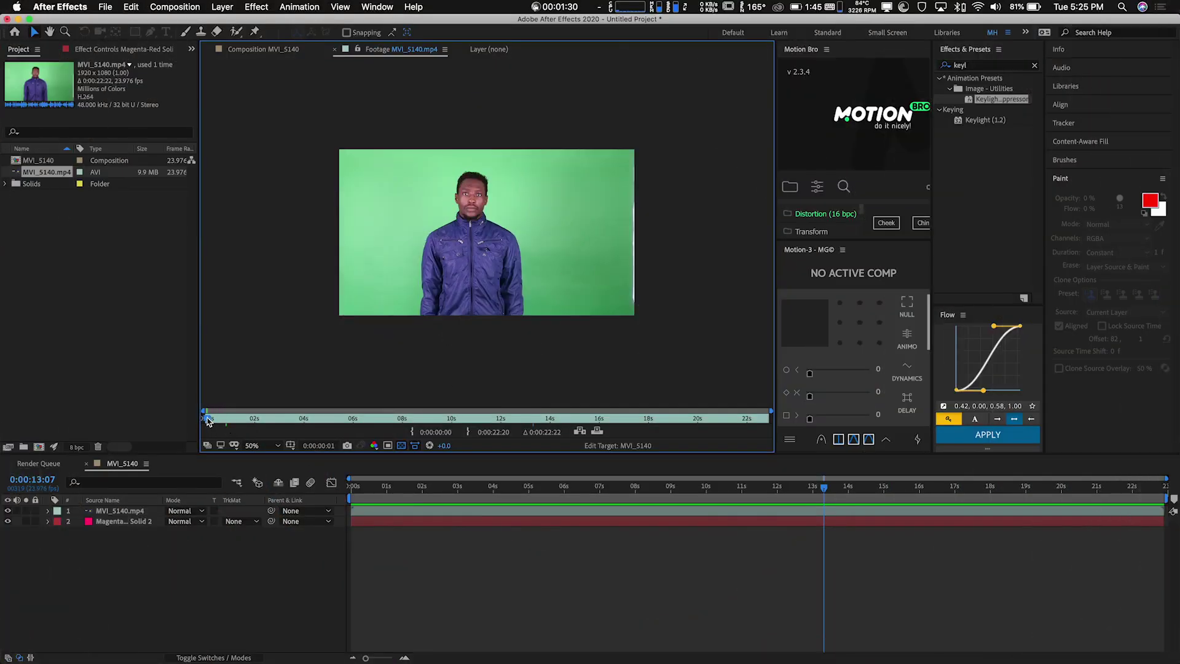
{"action": "left_click_drag", "start_coordinate": [216, 420], "coordinate": [508, 418]}
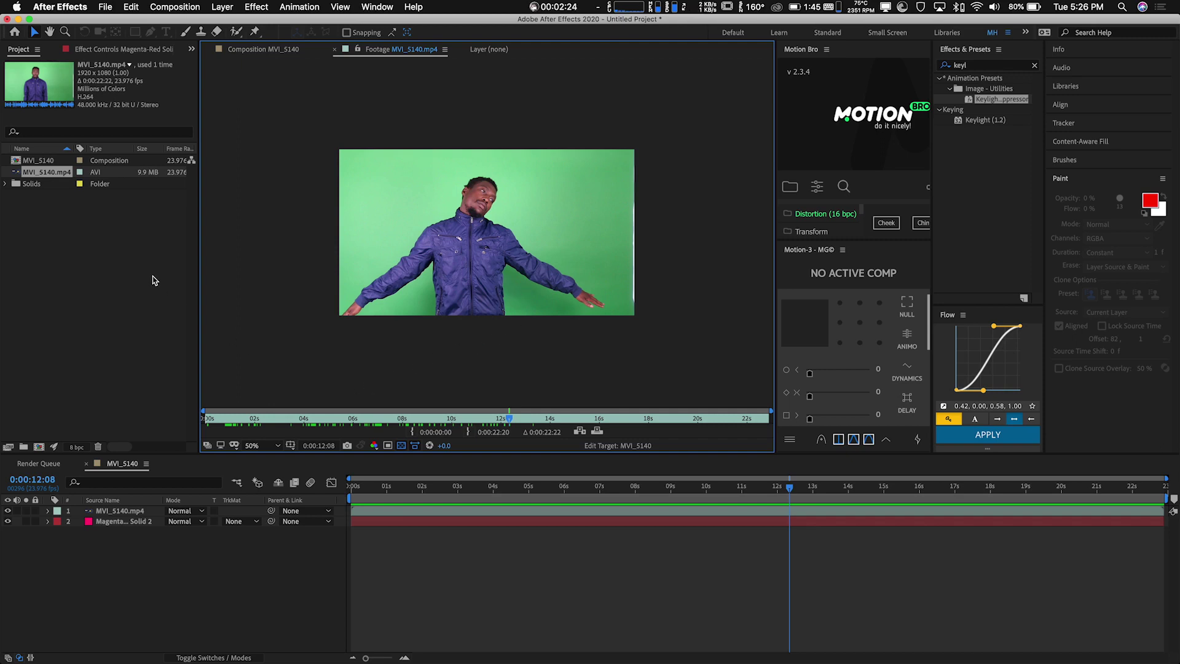
{"action": "left_click_drag", "start_coordinate": [32, 173], "coordinate": [37, 449]}
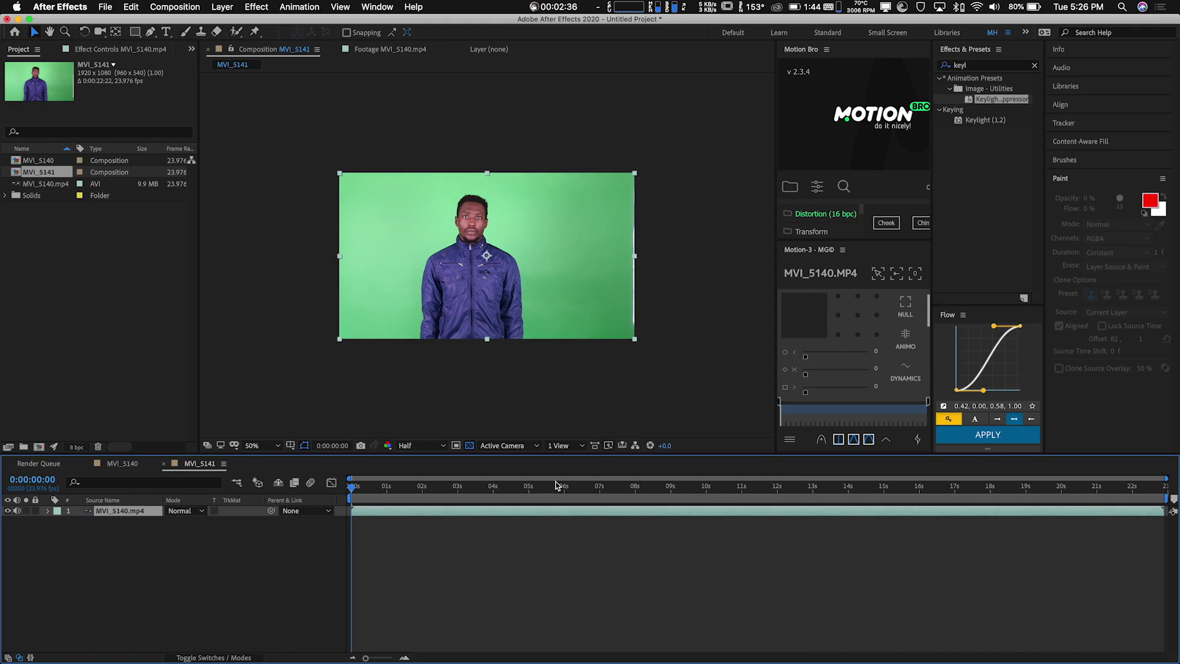
Step: Clear the effects search and apply the Keylight (1.2) keying effect to the MVI_5140.mp4 layer
{"action": "left_click", "coordinate": [1003, 186]}
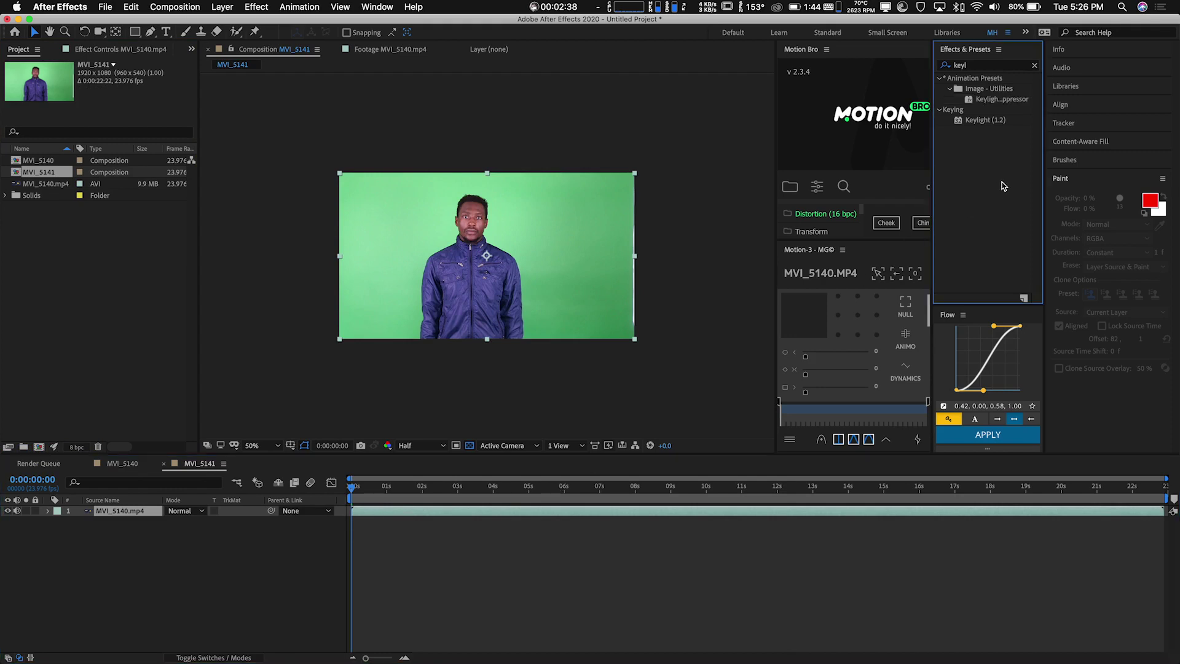
{"action": "left_click", "coordinate": [1036, 66]}
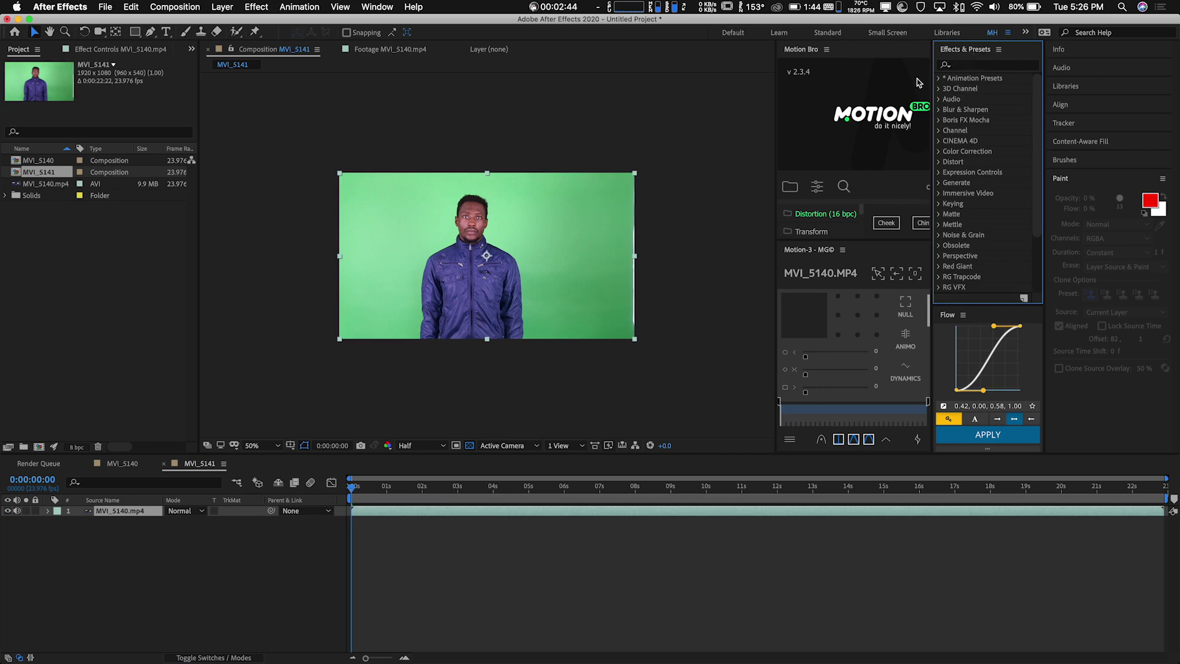
{"action": "left_click", "coordinate": [251, 9]}
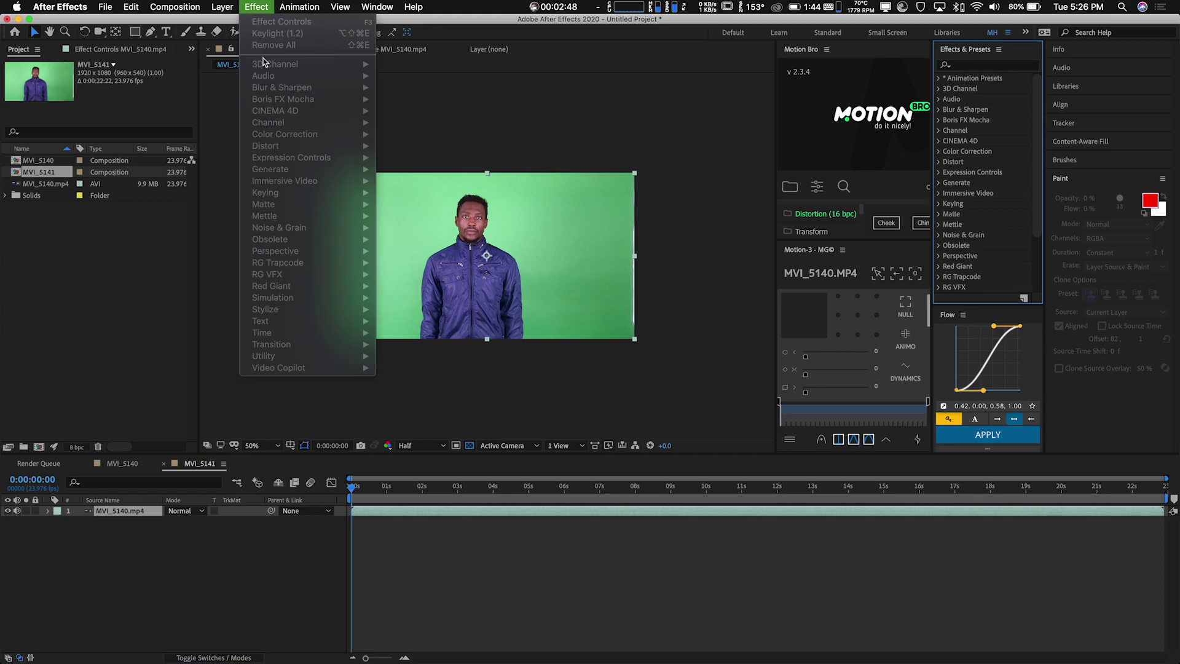
{"action": "left_click", "coordinate": [93, 585]}
{"action": "left_click", "coordinate": [115, 517]}
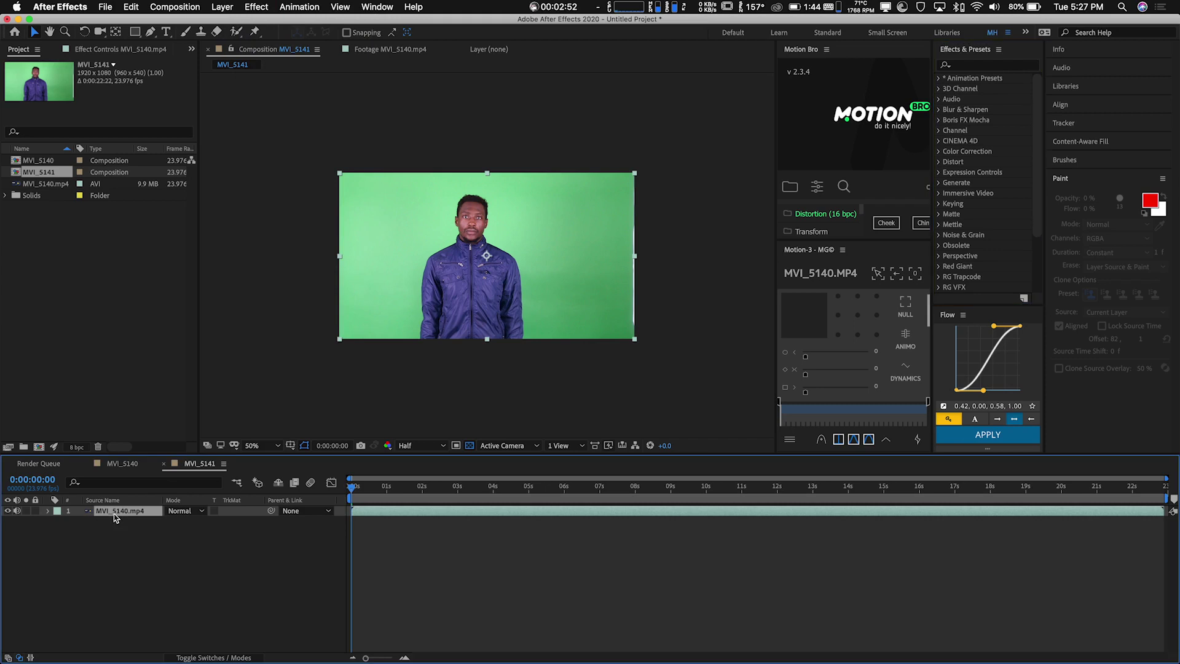
{"action": "left_click", "coordinate": [252, 8]}
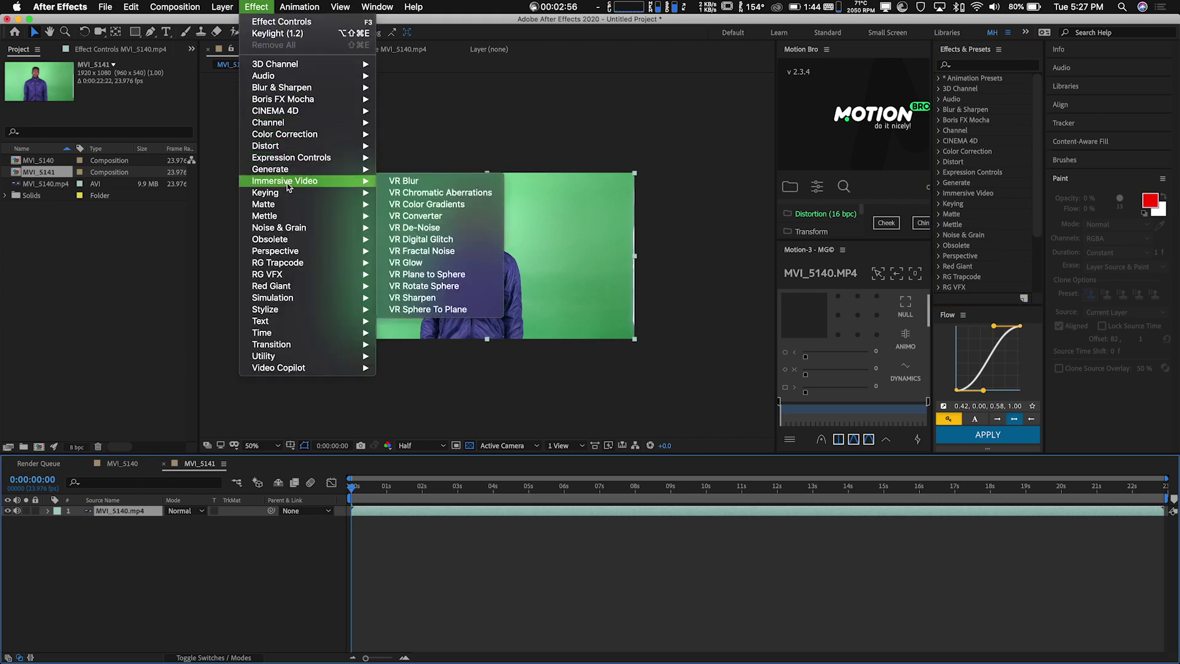
{"action": "mouse_move", "coordinate": [287, 193]}
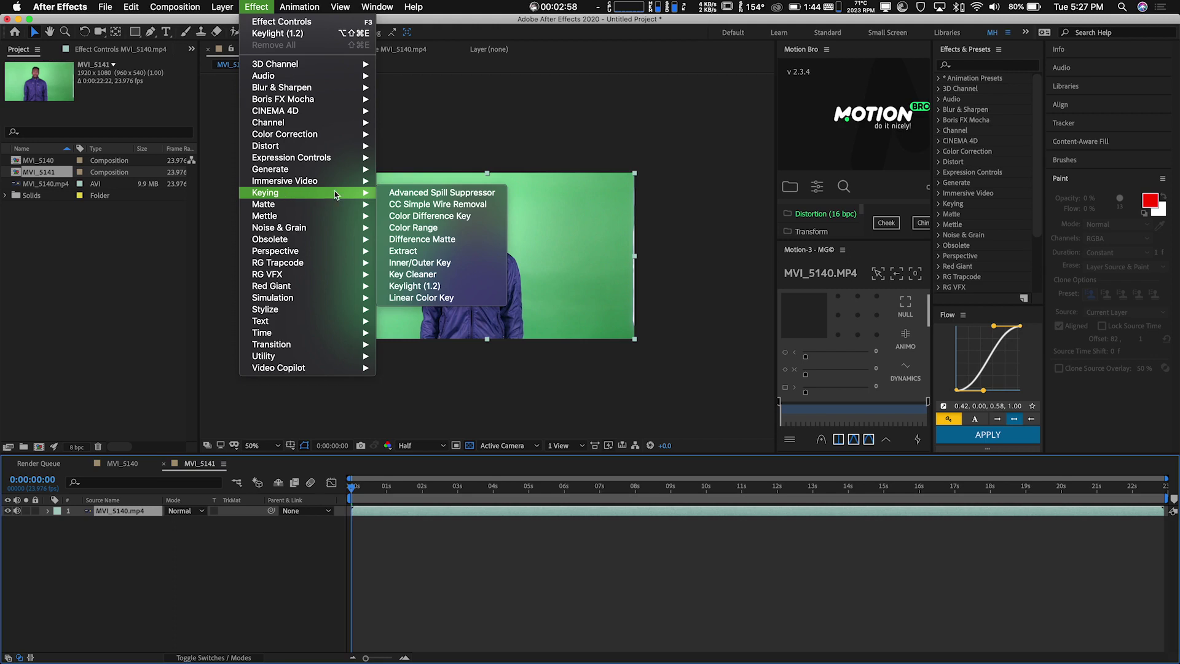
{"action": "left_click", "coordinate": [419, 287]}
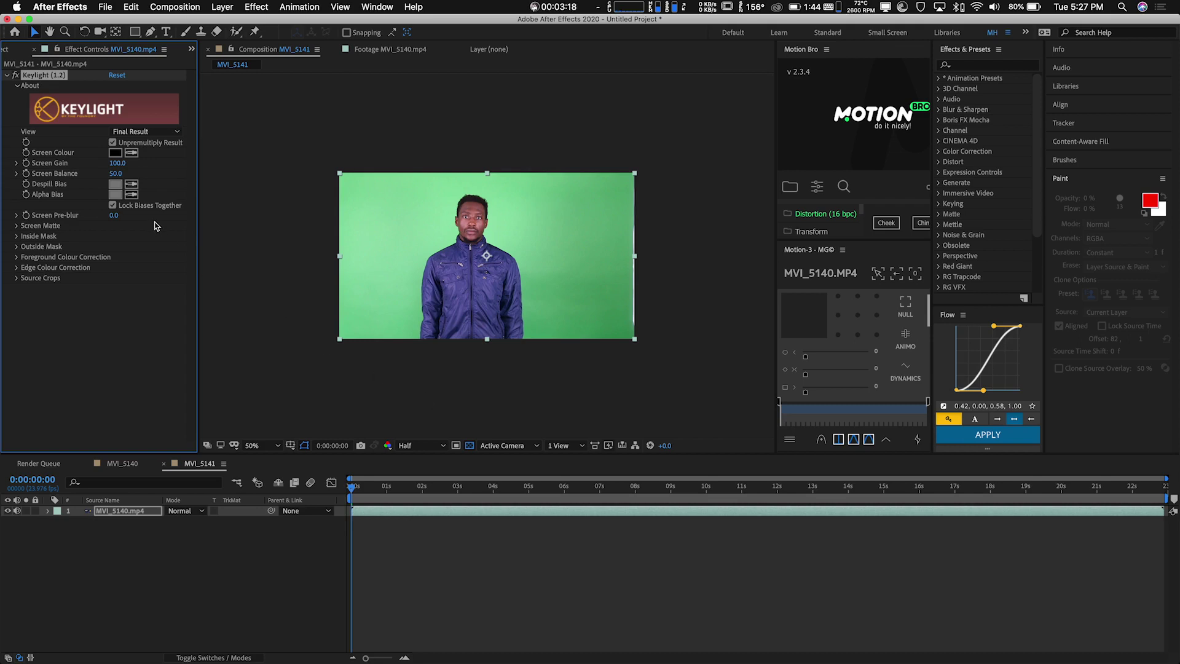
Step: Sample the green backdrop as Keylight's Screen Colour and preview the key along the clip, ending at the first frame
{"action": "left_click", "coordinate": [143, 133]}
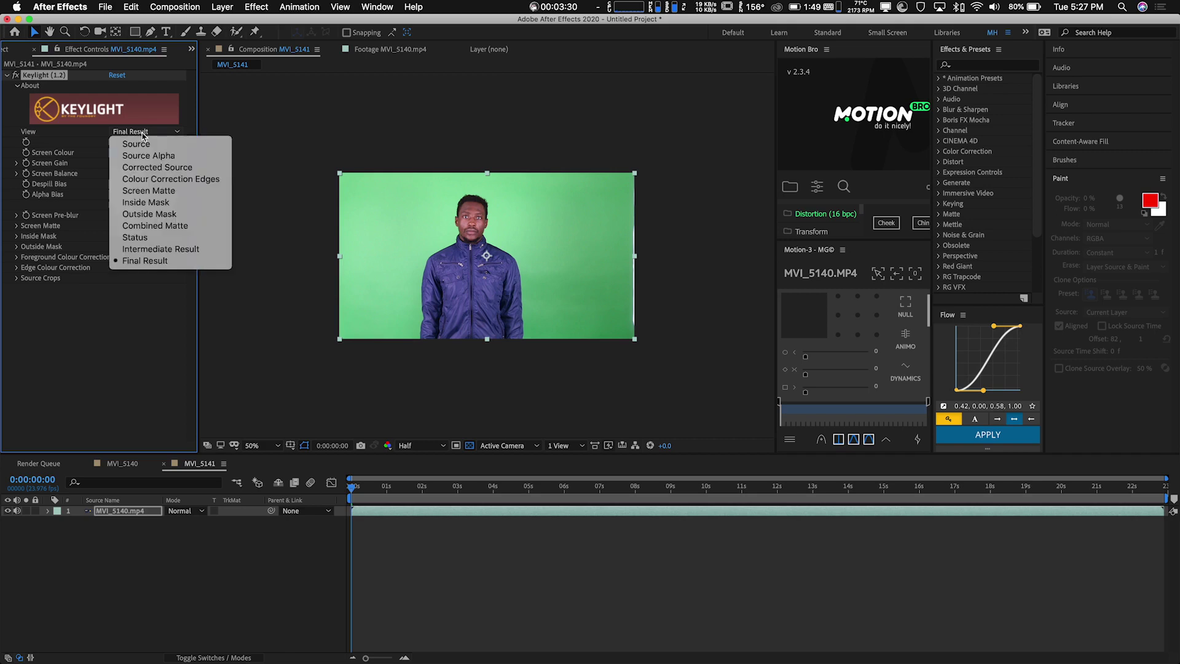
{"action": "left_click", "coordinate": [191, 119]}
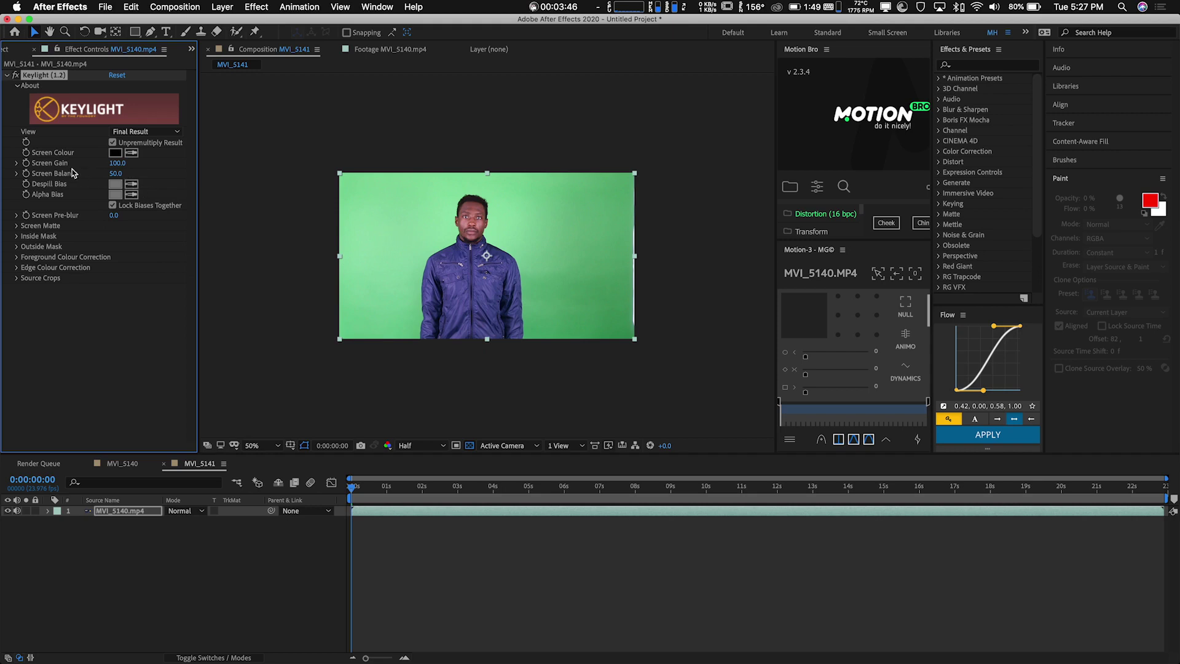
{"action": "left_click", "coordinate": [134, 153]}
{"action": "left_click", "coordinate": [488, 232]}
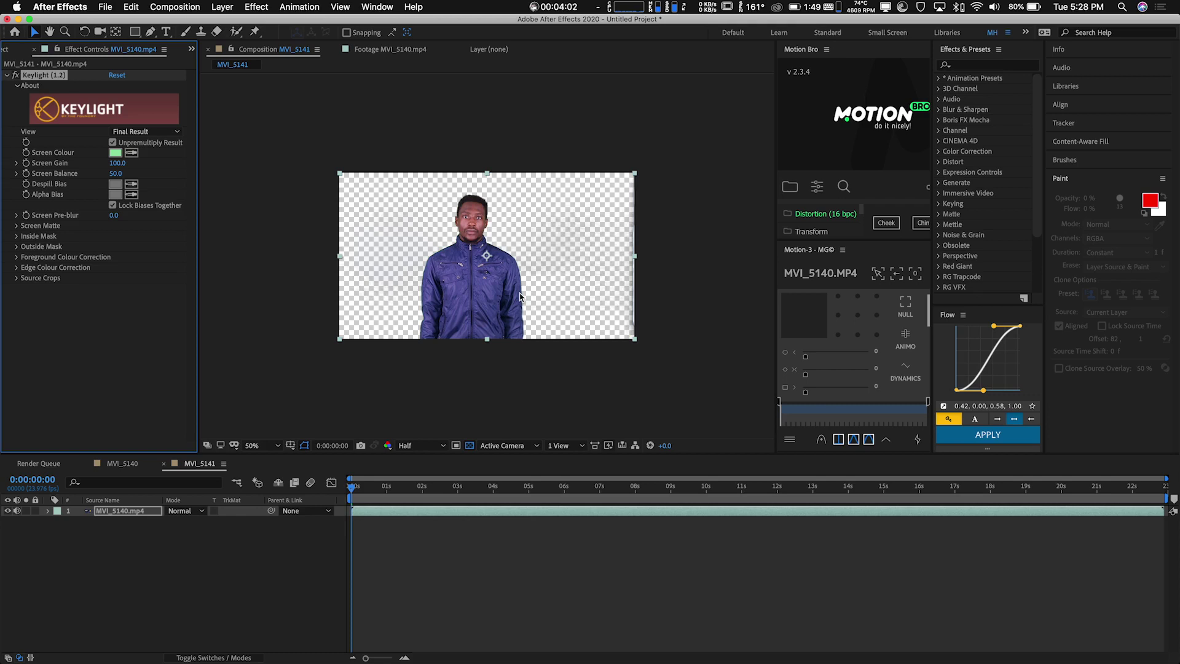
{"action": "left_click", "coordinate": [383, 490]}
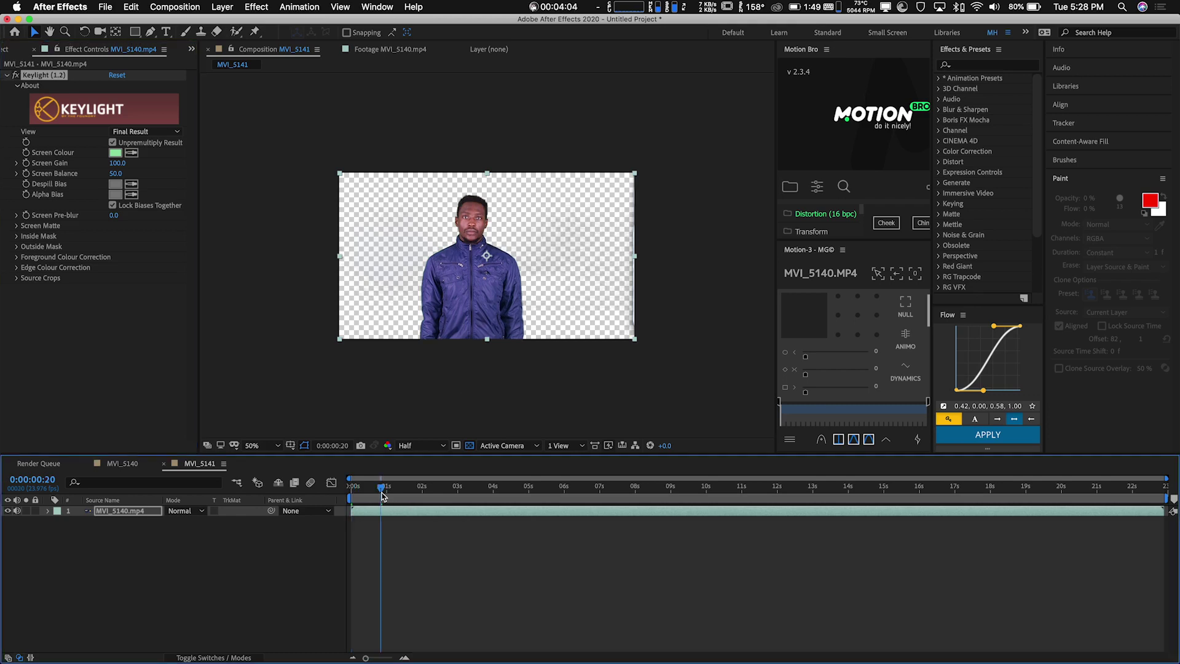
{"action": "key", "text": "space"}
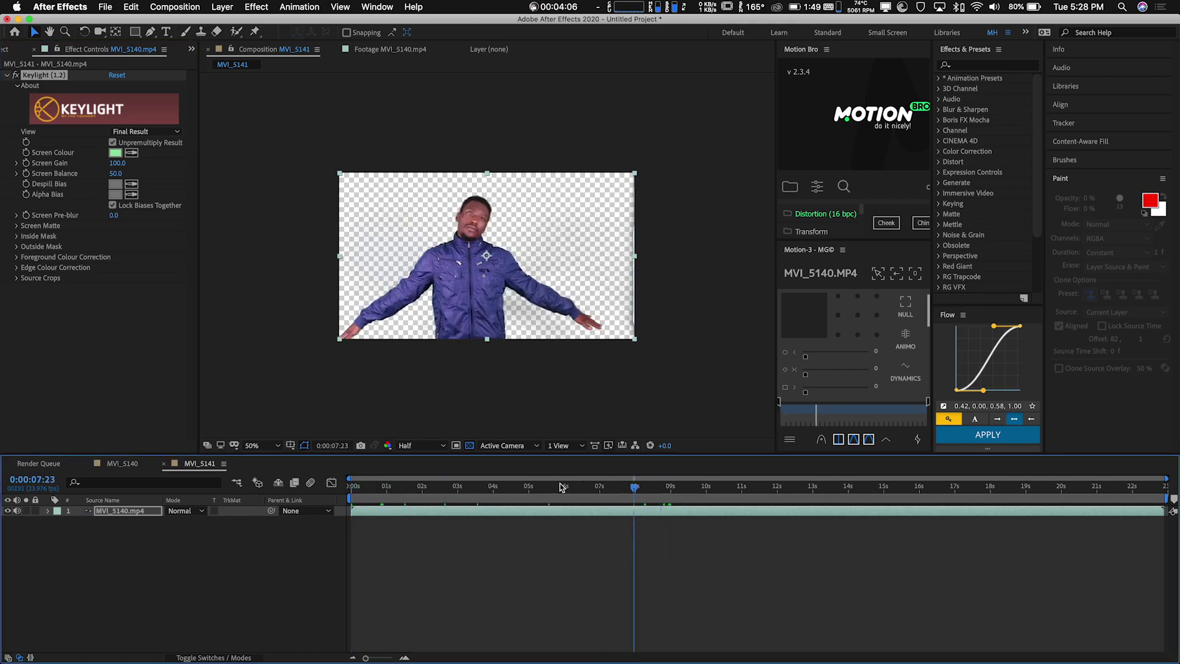
{"action": "left_click_drag", "start_coordinate": [359, 483], "coordinate": [331, 474]}
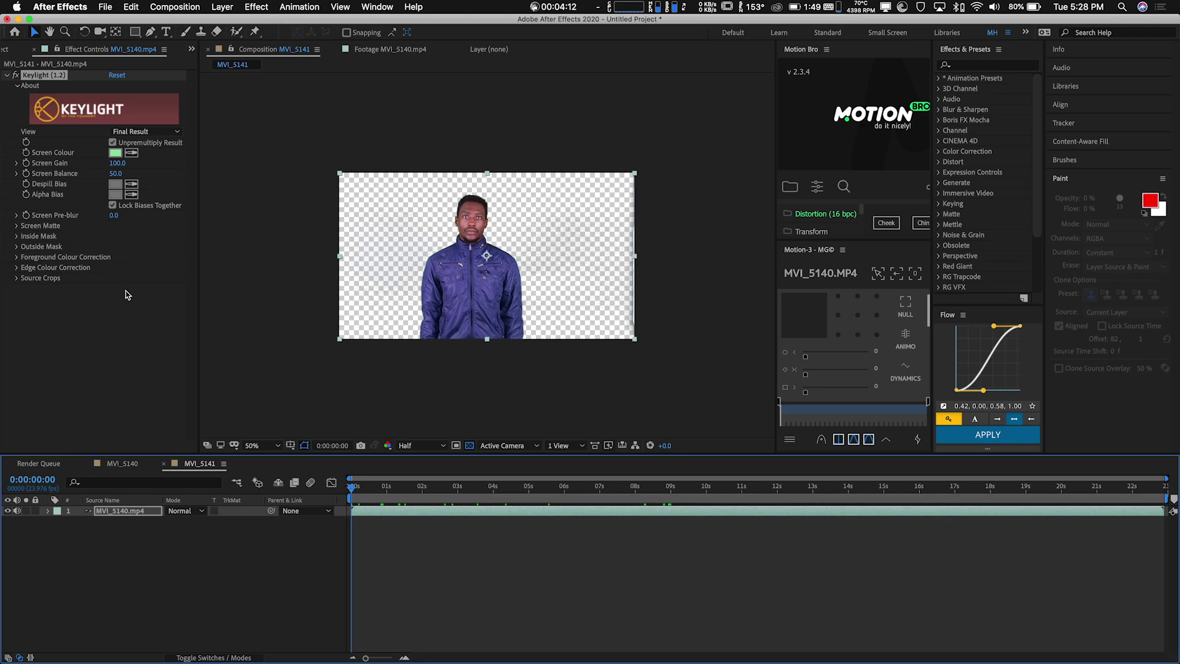
Step: Show Keylight's Screen Matte view and clean up the matte with Clip White at 78 and Clip Black at 18
{"action": "left_click", "coordinate": [157, 135]}
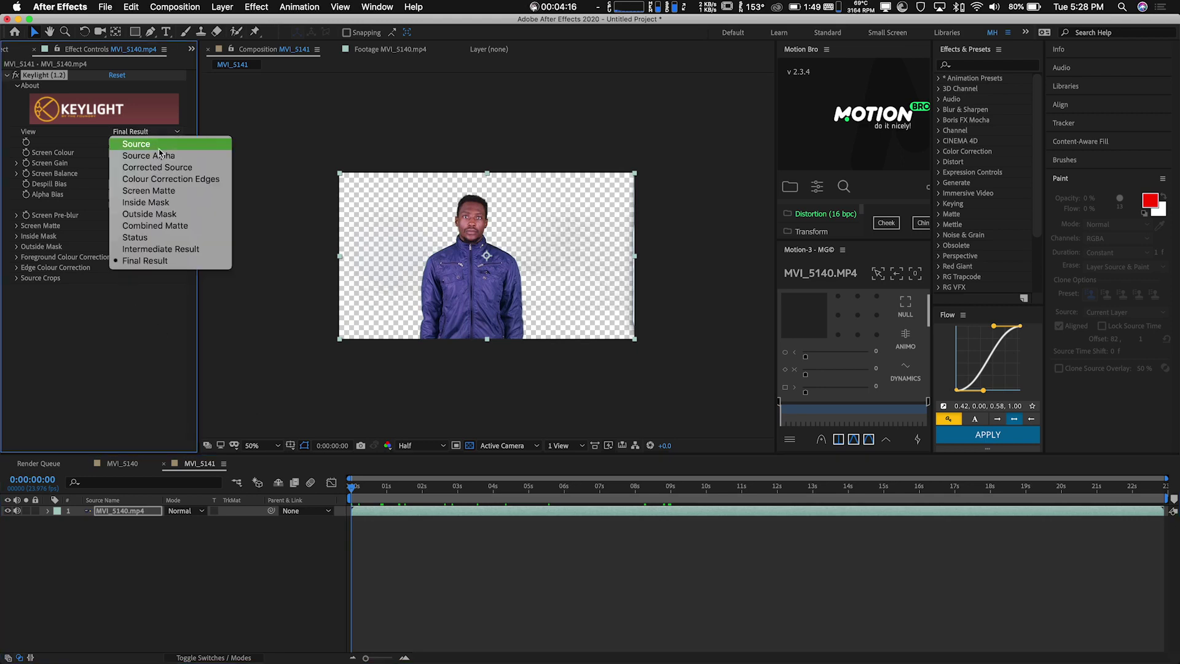
{"action": "left_click", "coordinate": [164, 191]}
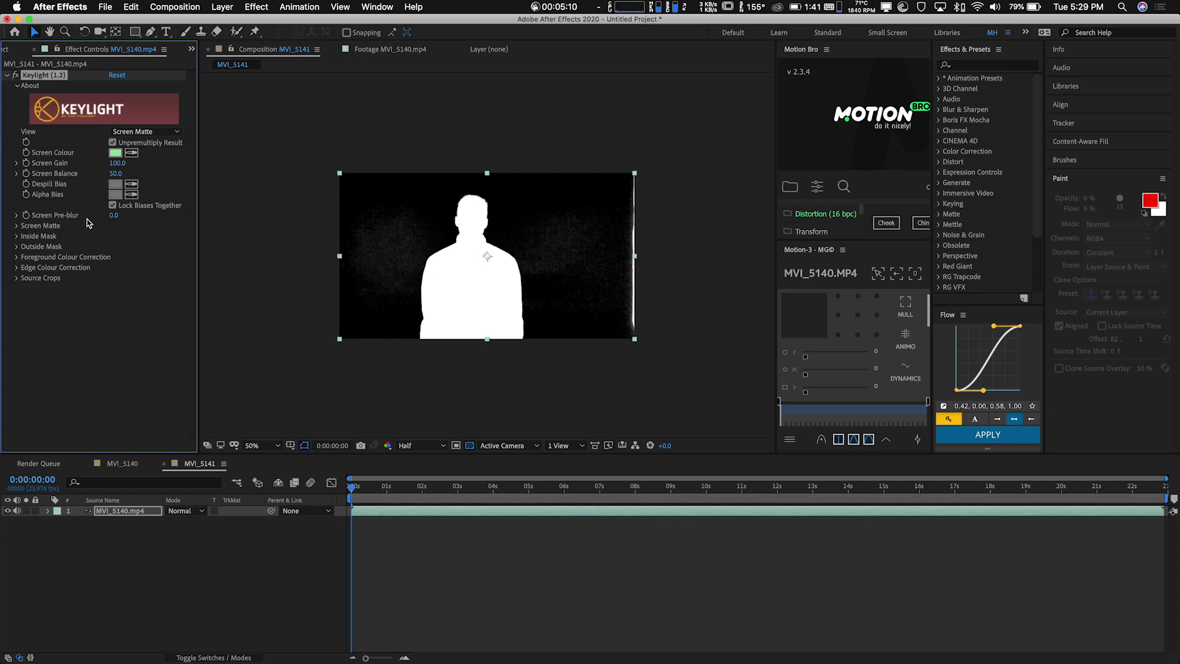
{"action": "left_click", "coordinate": [16, 227]}
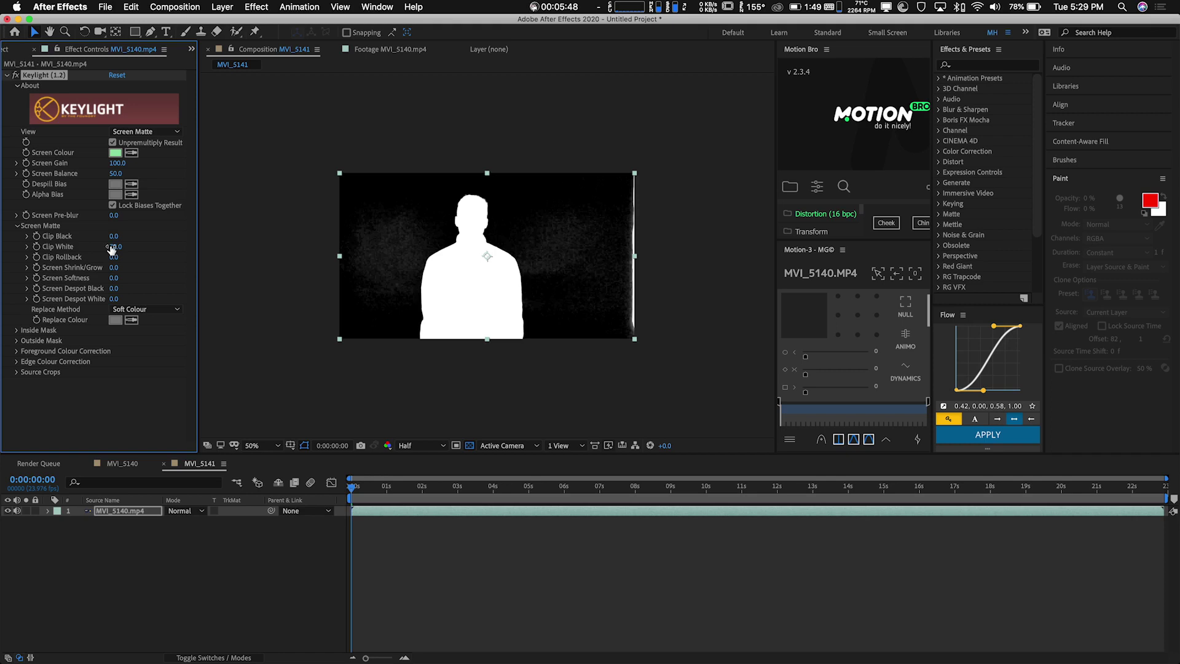
{"action": "left_click_drag", "start_coordinate": [111, 248], "coordinate": [505, 250]}
{"action": "left_click_drag", "start_coordinate": [113, 236], "coordinate": [124, 238]}
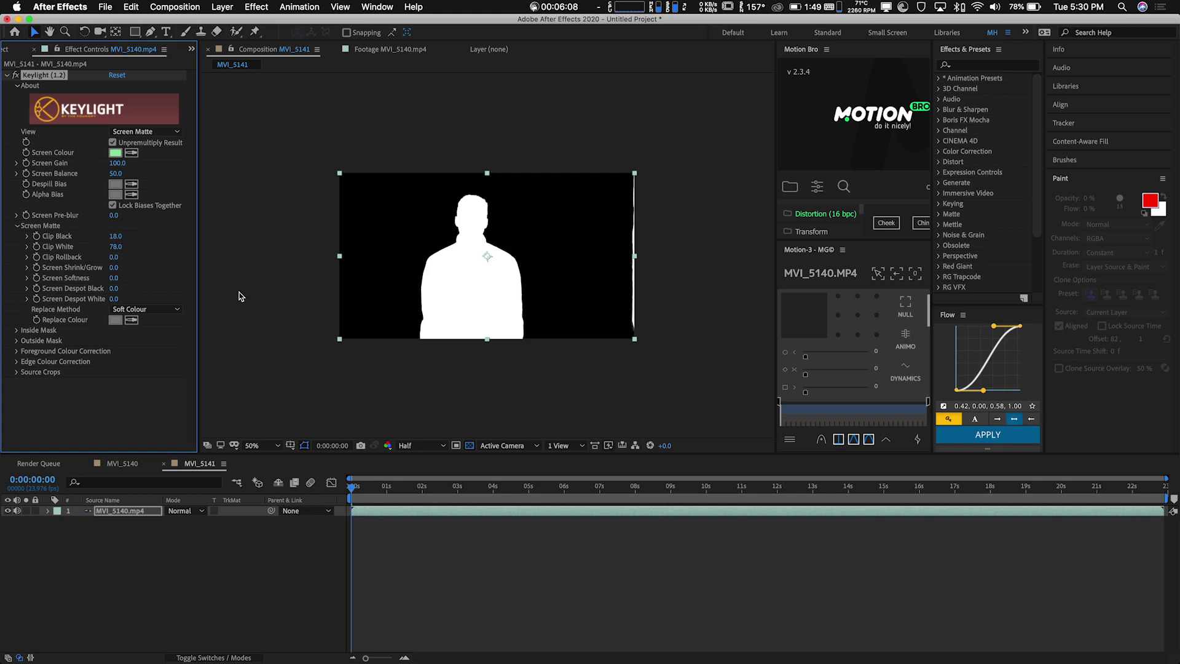
Step: Check the matte edges up close and set Screen Shrink/Grow to -0.5
{"action": "key", "text": "slash"}
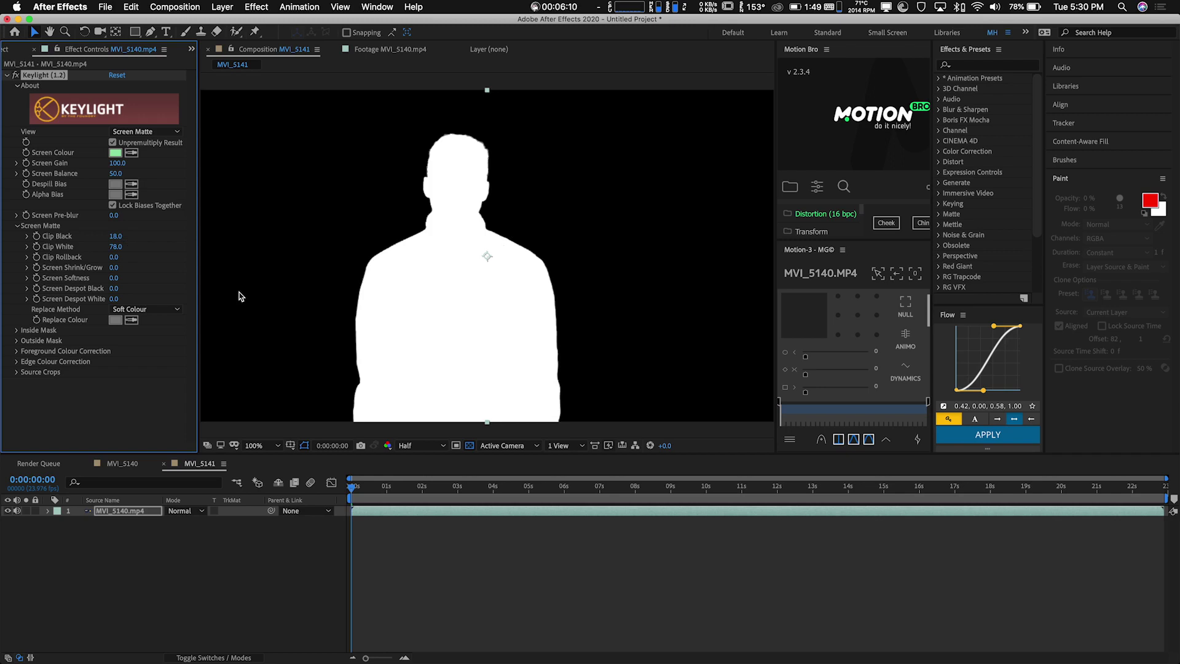
{"action": "key", "text": "comma"}
{"action": "key", "text": "comma"}
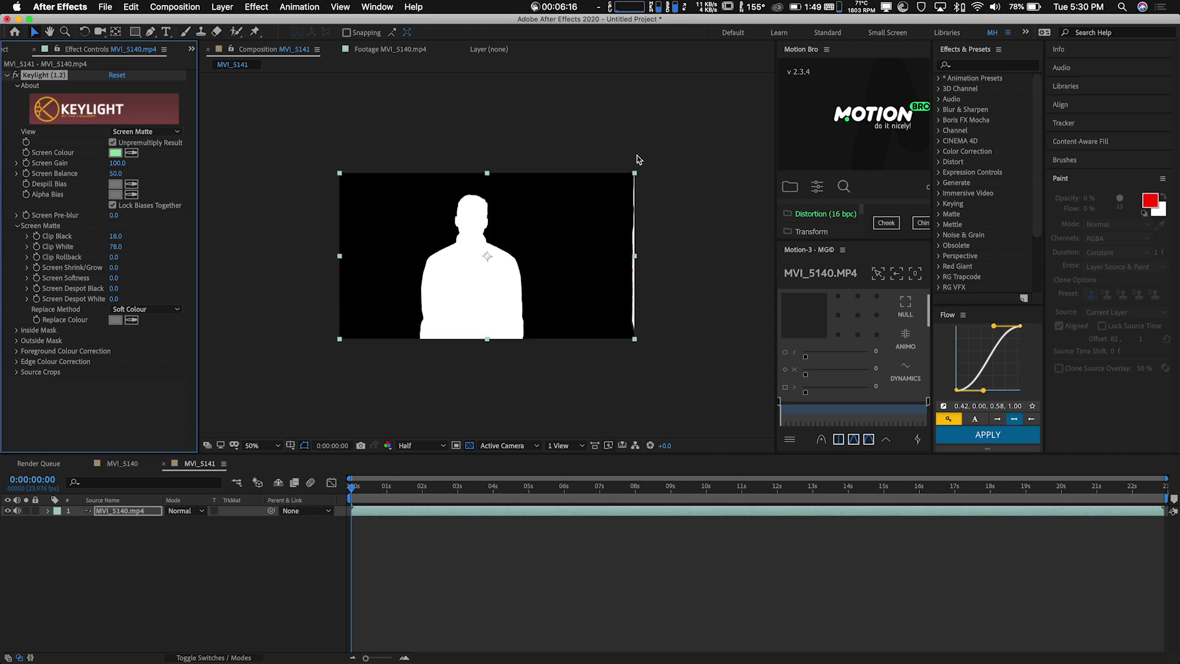
{"action": "left_click", "coordinate": [112, 267]}
{"action": "type", "text": "-.5"}
{"action": "left_click", "coordinate": [119, 406]}
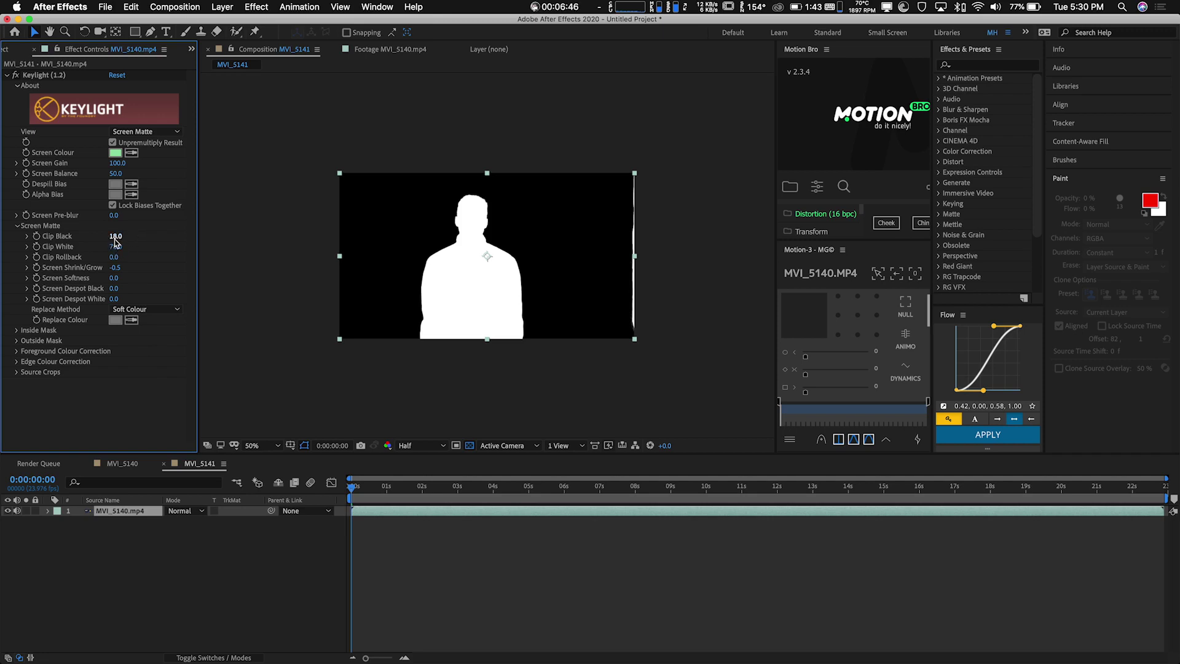
{"action": "left_click_drag", "start_coordinate": [116, 246], "coordinate": [116, 247]}
Step: Return the Keylight view to Final Result and scrub the clip to about nine seconds to check the key
{"action": "left_click", "coordinate": [151, 133]}
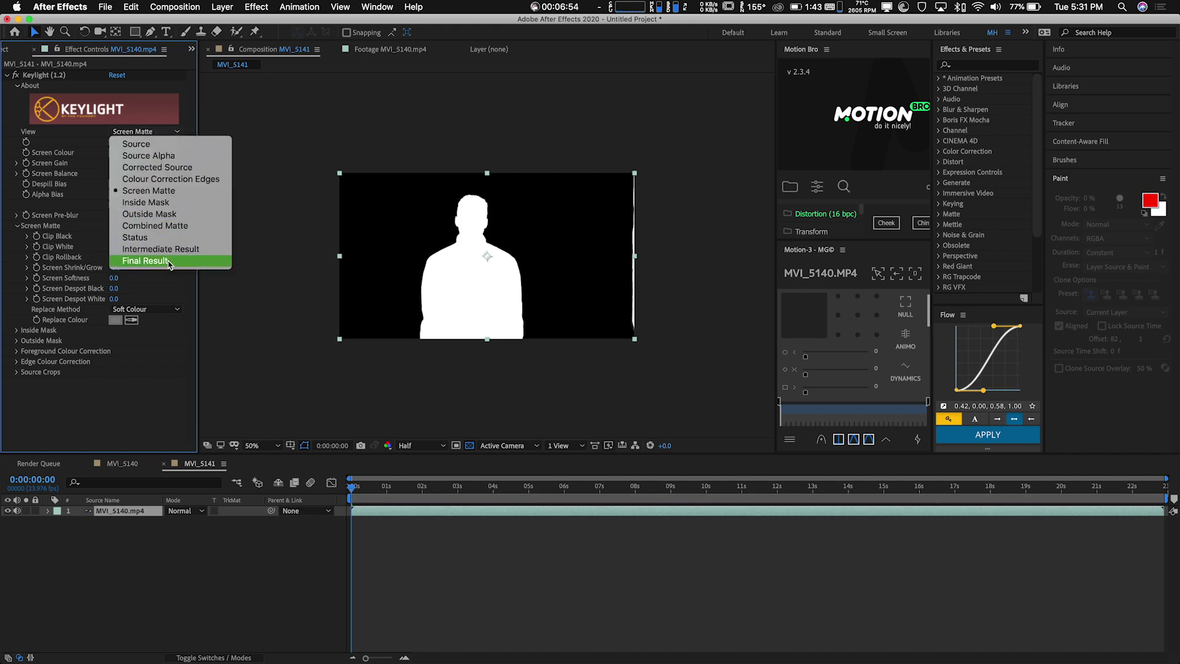
{"action": "left_click", "coordinate": [146, 261]}
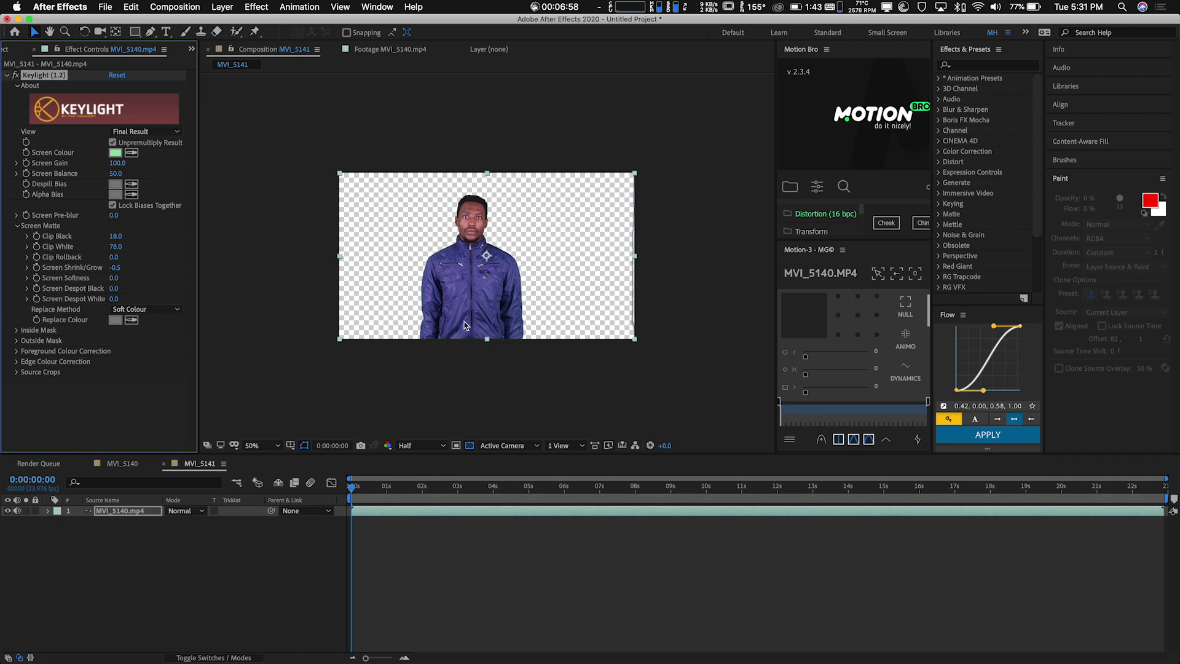
{"action": "left_click_drag", "start_coordinate": [437, 485], "coordinate": [676, 483]}
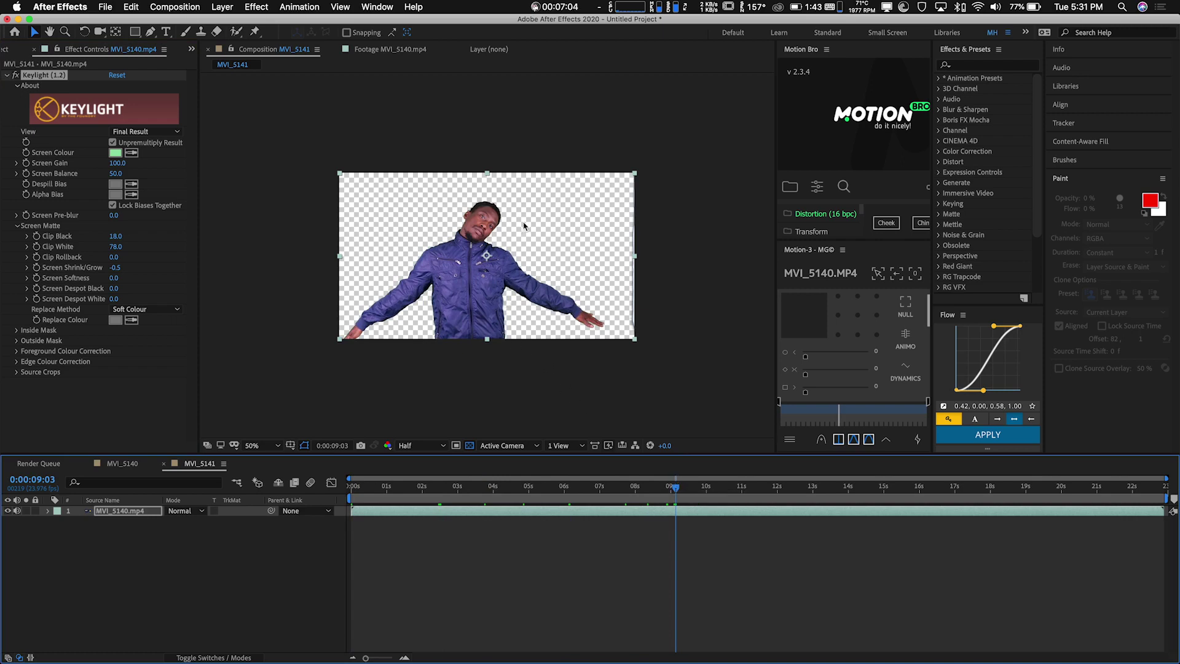
Step: Create a magenta-red 1920 x 1080 solid named bg and place it beneath the MVI_5140.mp4 layer
{"action": "left_click", "coordinate": [132, 607]}
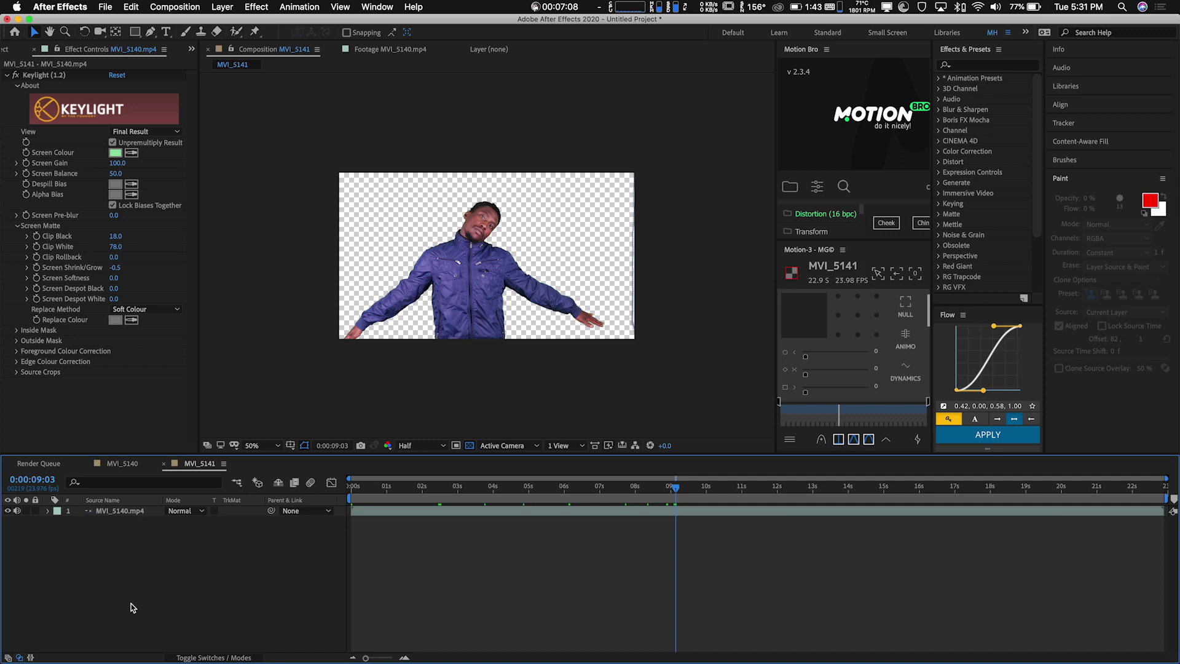
{"action": "key", "text": "super+y"}
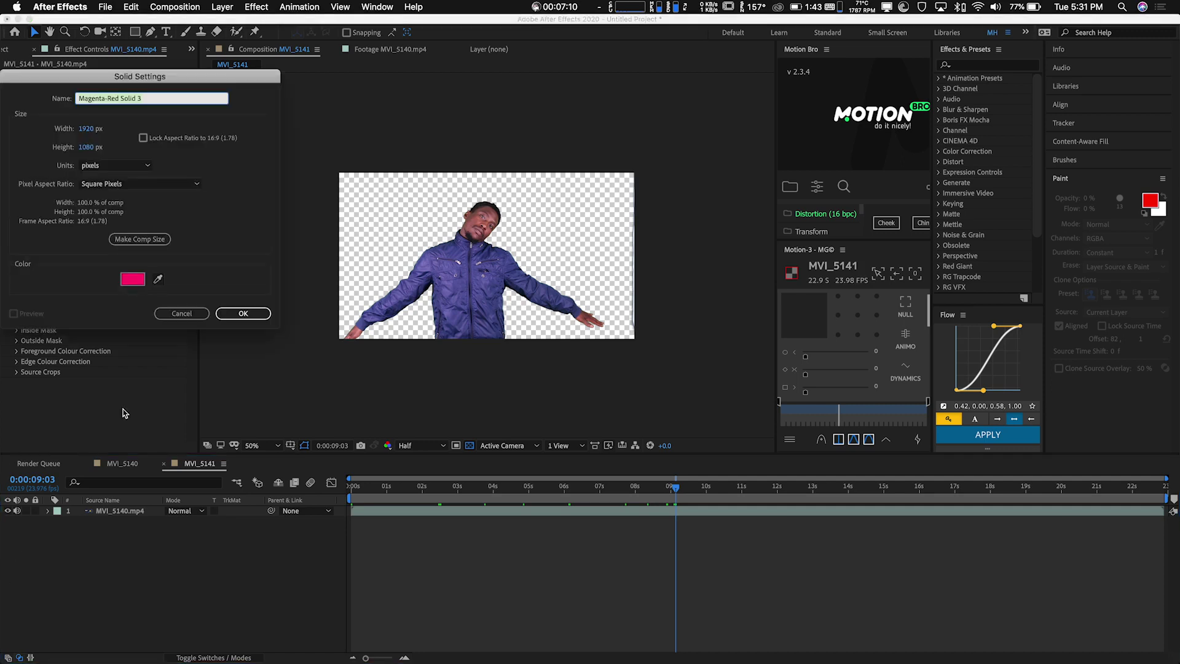
{"action": "type", "text": "bg"}
{"action": "left_click", "coordinate": [245, 314]}
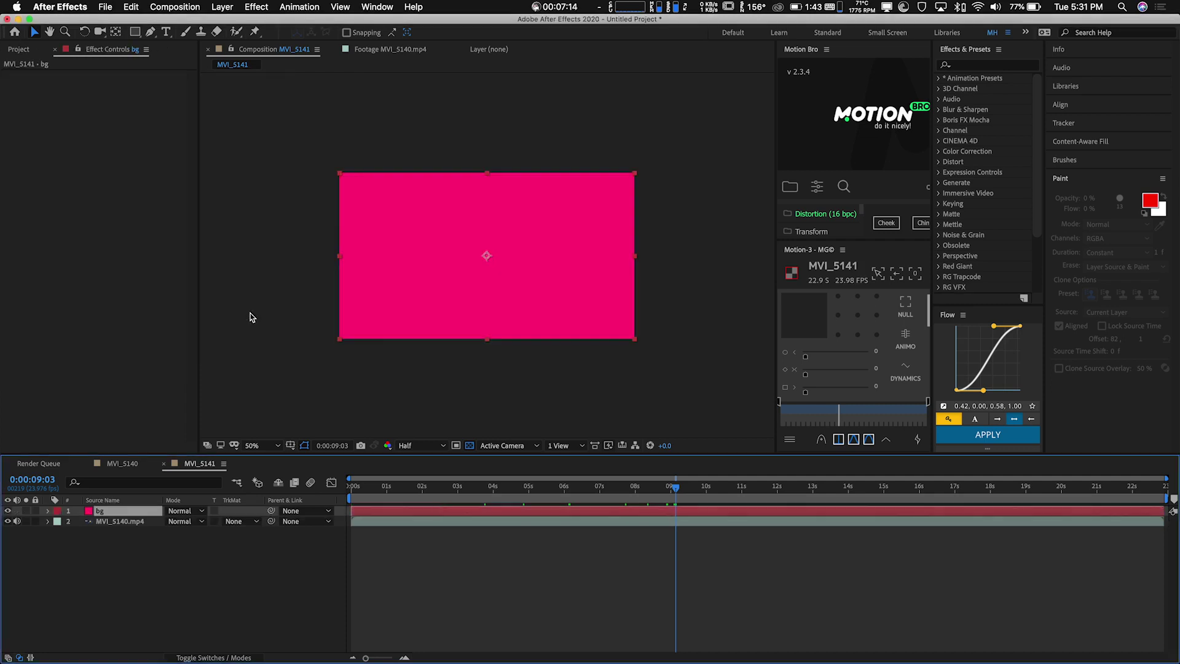
{"action": "left_click_drag", "start_coordinate": [101, 511], "coordinate": [104, 538]}
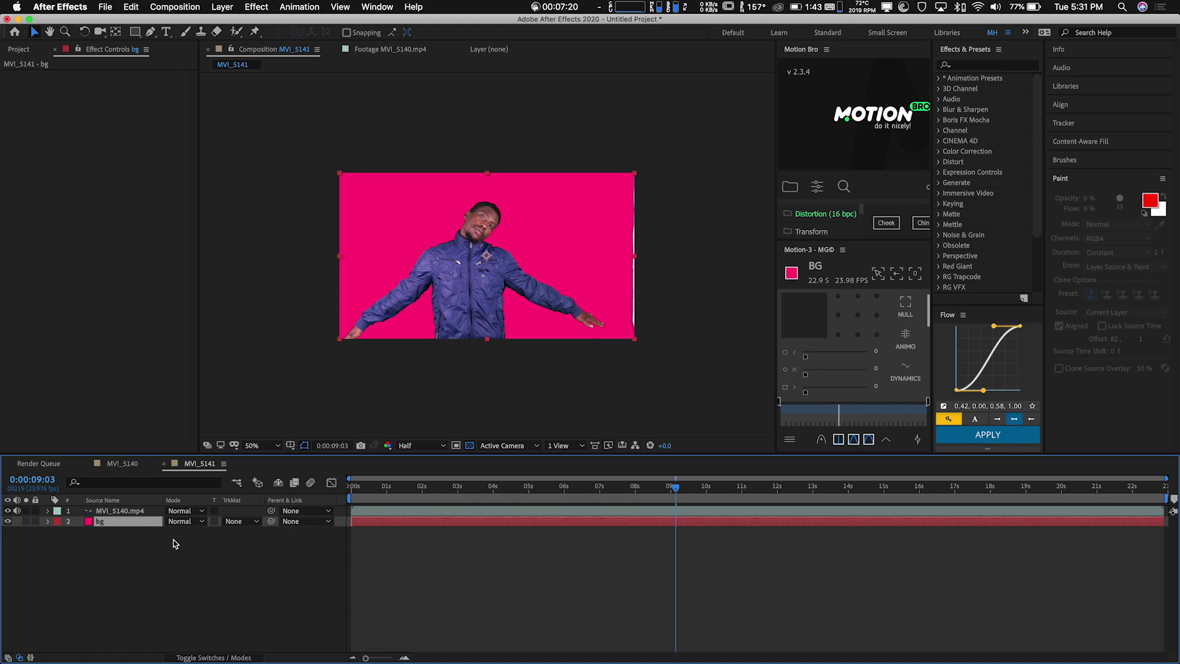
Step: Scrub to 0:00:18:19 and compare the MVI_5140.mp4 layer with its Keylight effect switched off and on, leaving it on
{"action": "left_click_drag", "start_coordinate": [376, 480], "coordinate": [1019, 501]}
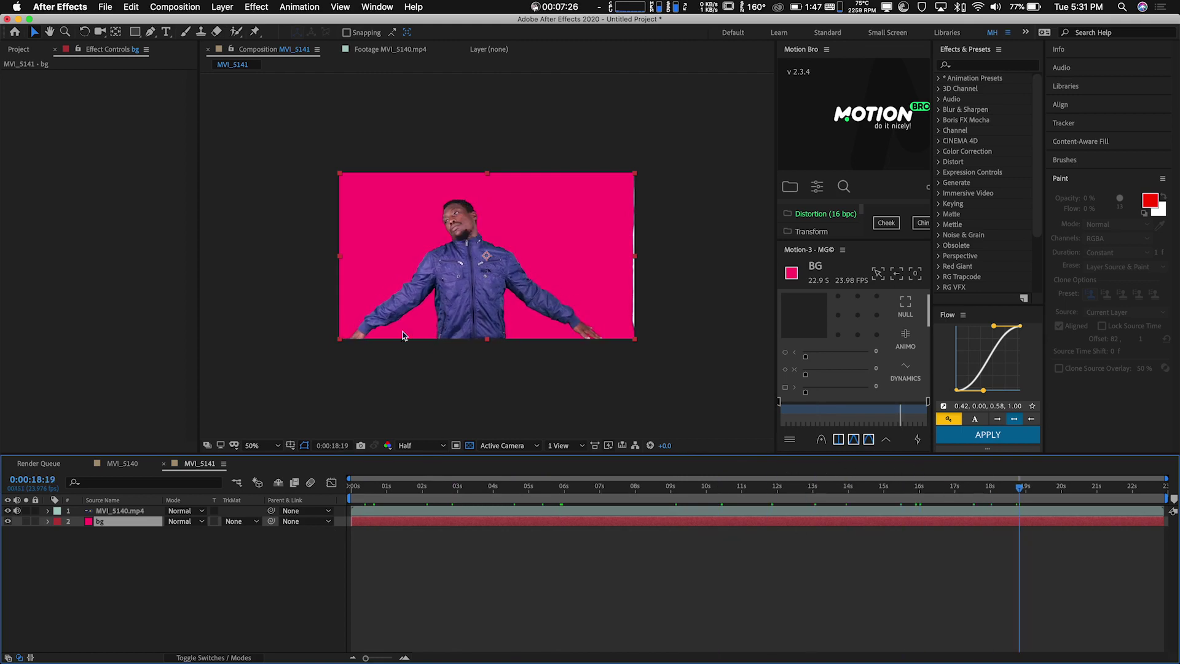
{"action": "key", "text": "slash"}
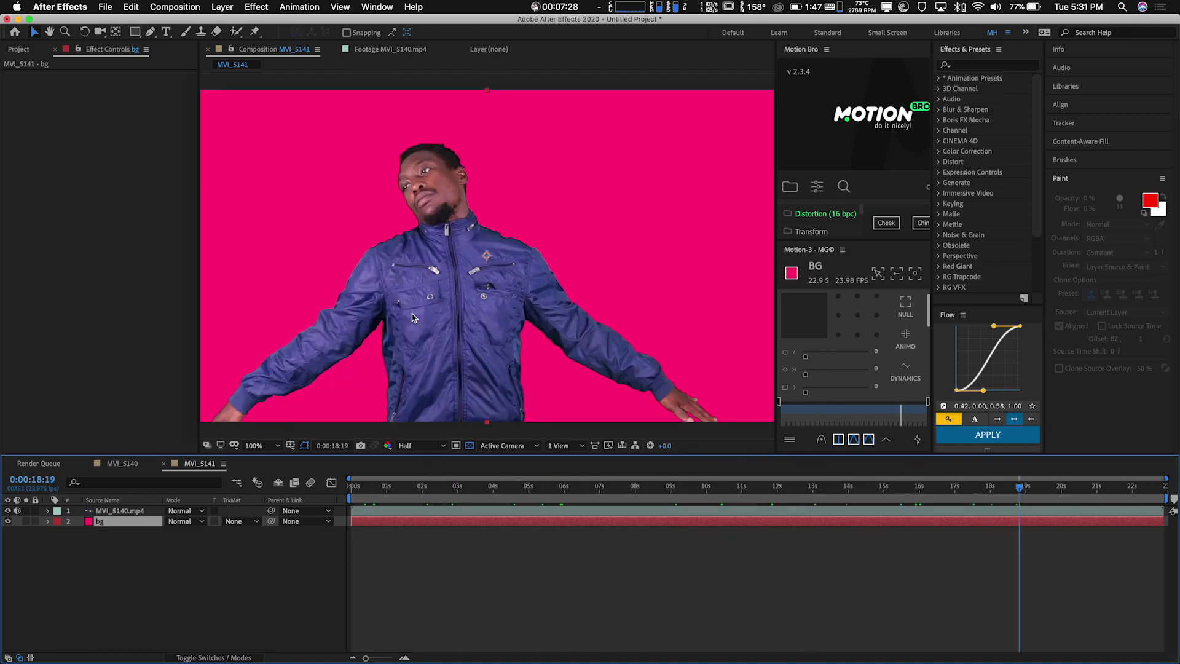
{"action": "left_click", "coordinate": [119, 514]}
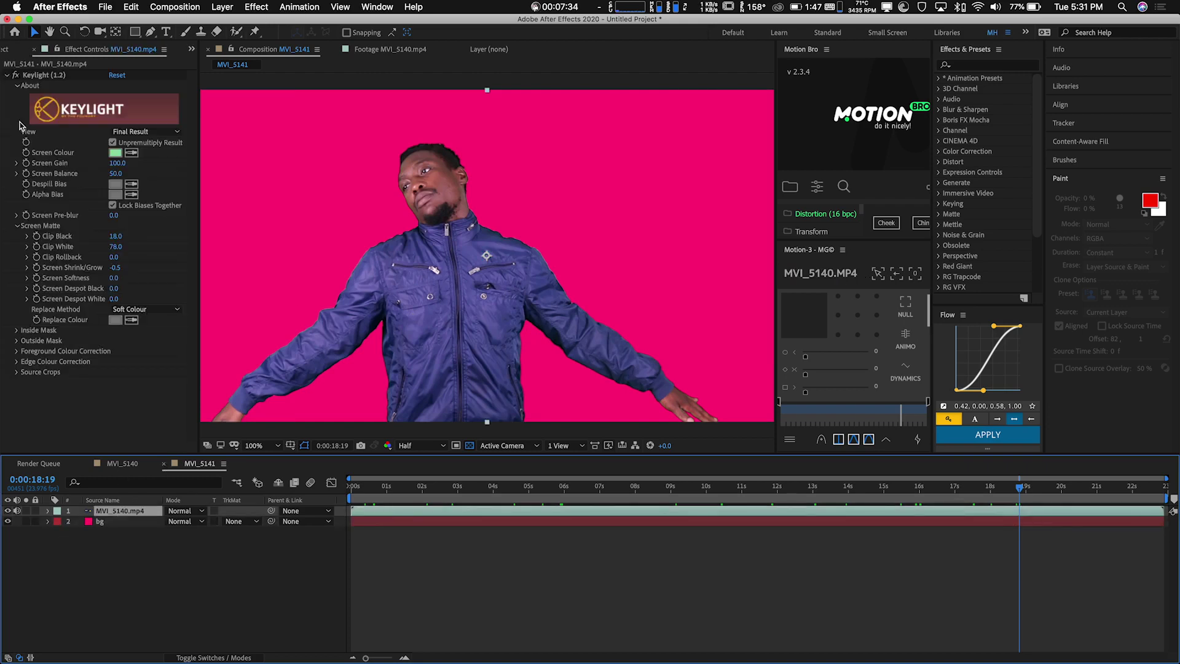
{"action": "left_click", "coordinate": [17, 76]}
{"action": "left_click", "coordinate": [16, 76]}
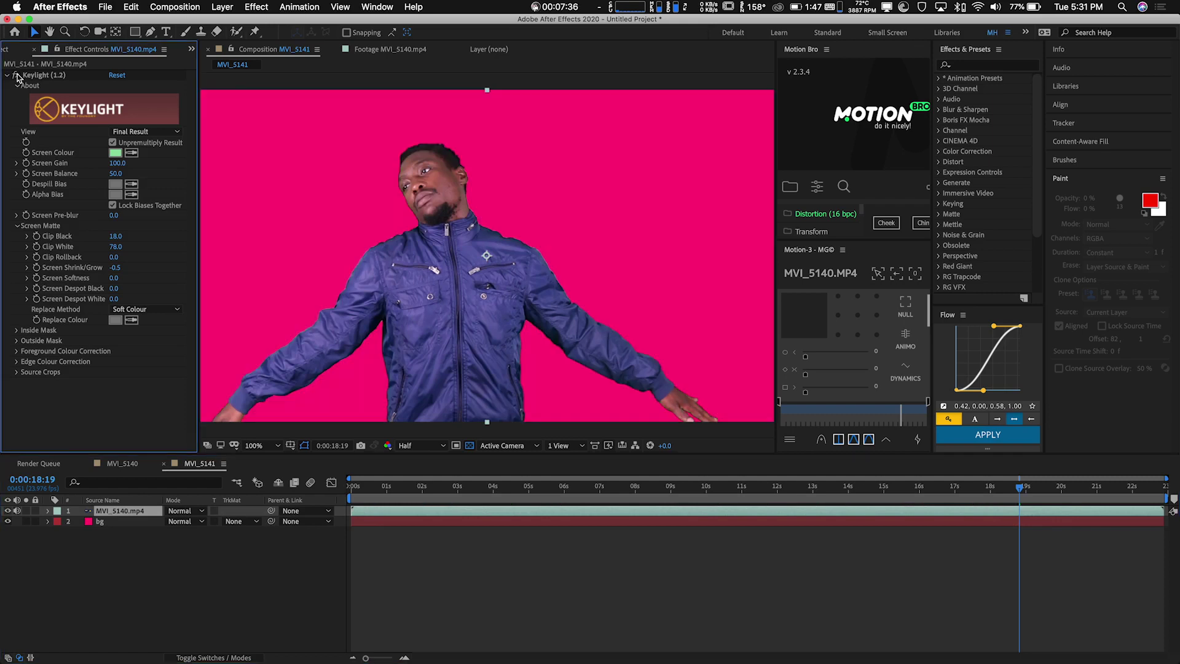
{"action": "left_click", "coordinate": [17, 76]}
{"action": "left_click", "coordinate": [17, 76]}
{"action": "left_click", "coordinate": [17, 75]}
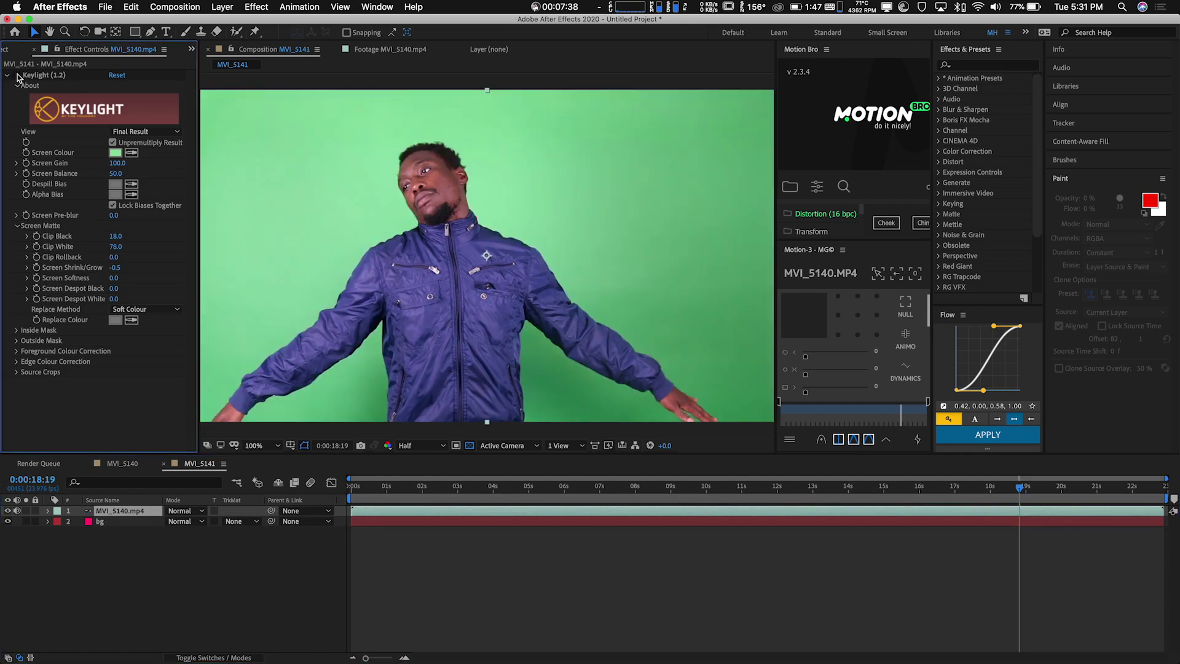
{"action": "left_click", "coordinate": [16, 76]}
{"action": "left_click", "coordinate": [17, 76]}
{"action": "key", "text": "comma"}
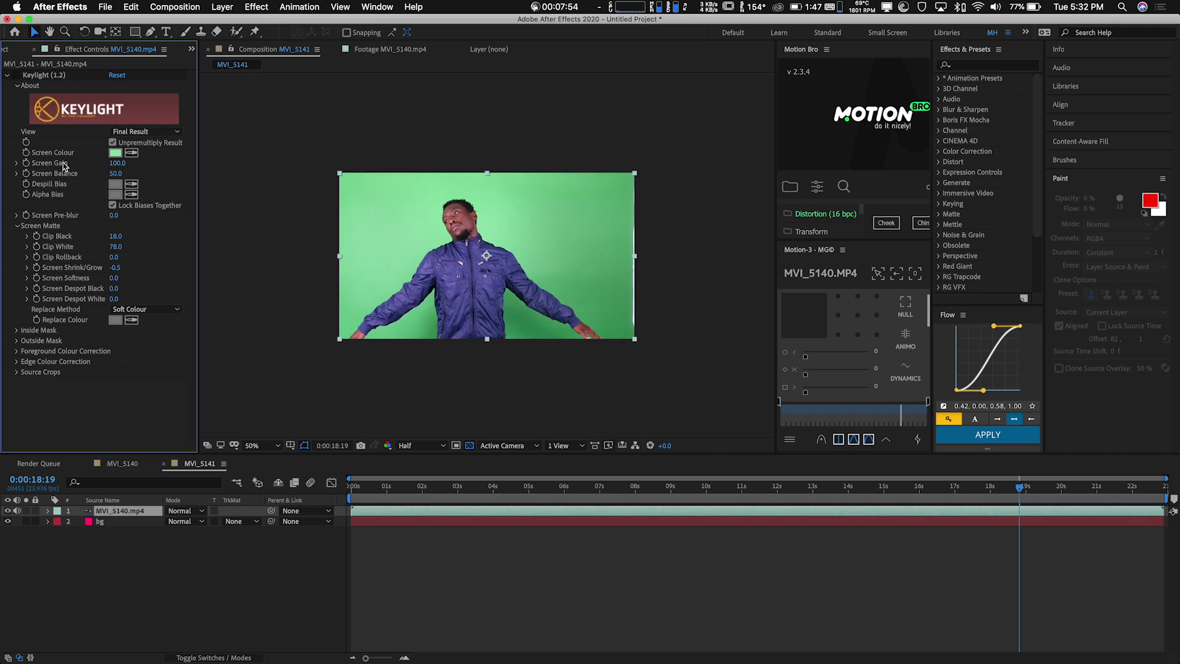
{"action": "left_click", "coordinate": [16, 75]}
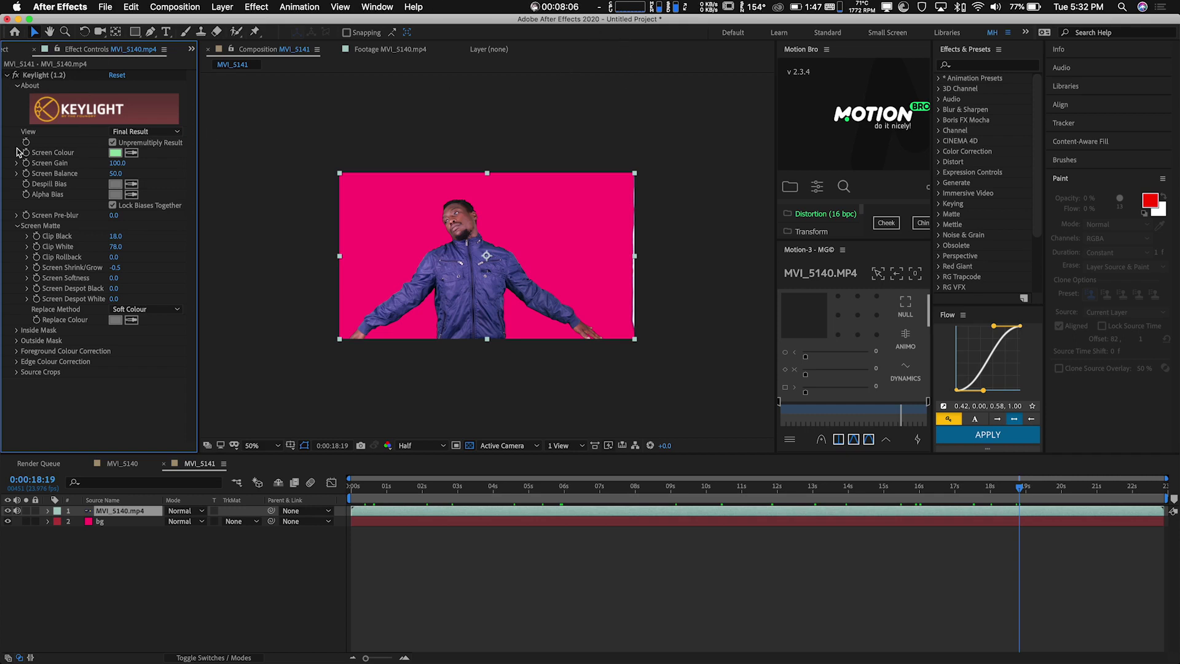
Step: Replace Keylight on the MVI_5140.mp4 layer with the Image - Utilities preset combining Keylight, Key Cleaner and Advanced Spill Suppressor
{"action": "left_click", "coordinate": [41, 76]}
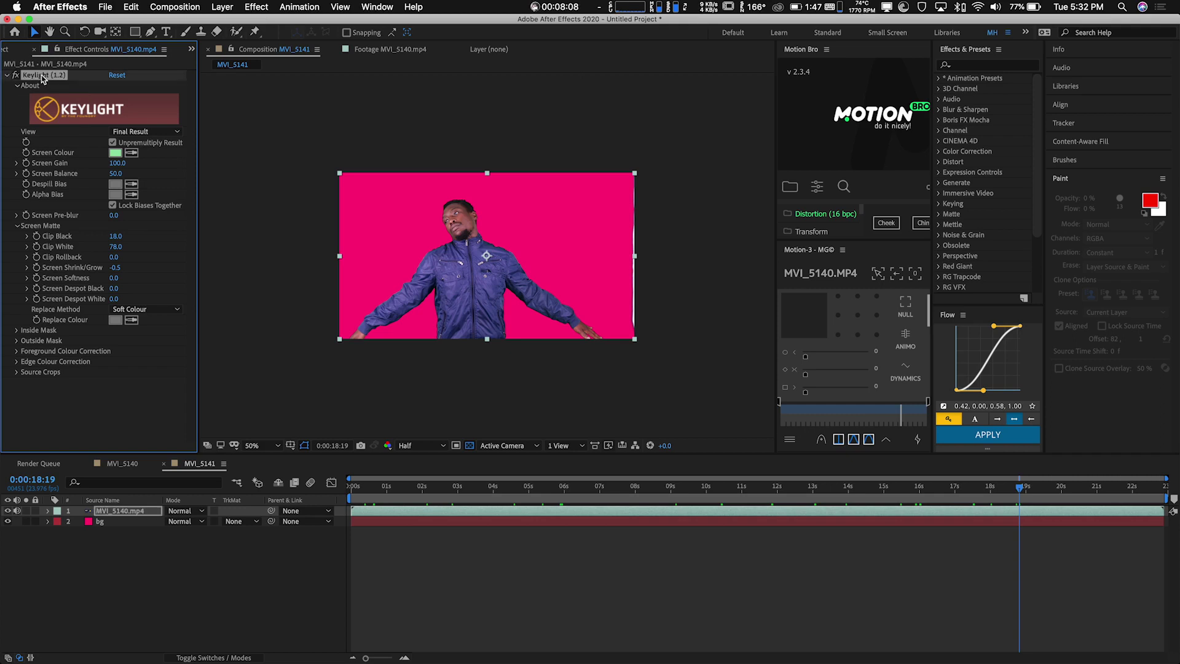
{"action": "key", "text": "Delete"}
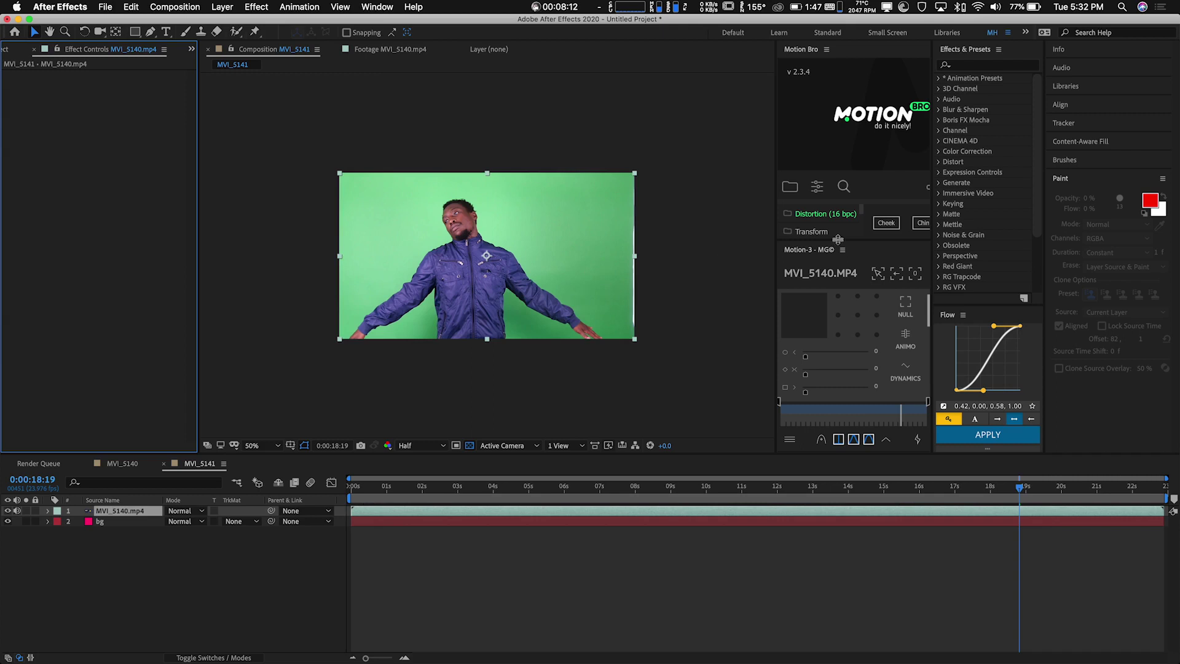
{"action": "left_click", "coordinate": [991, 66]}
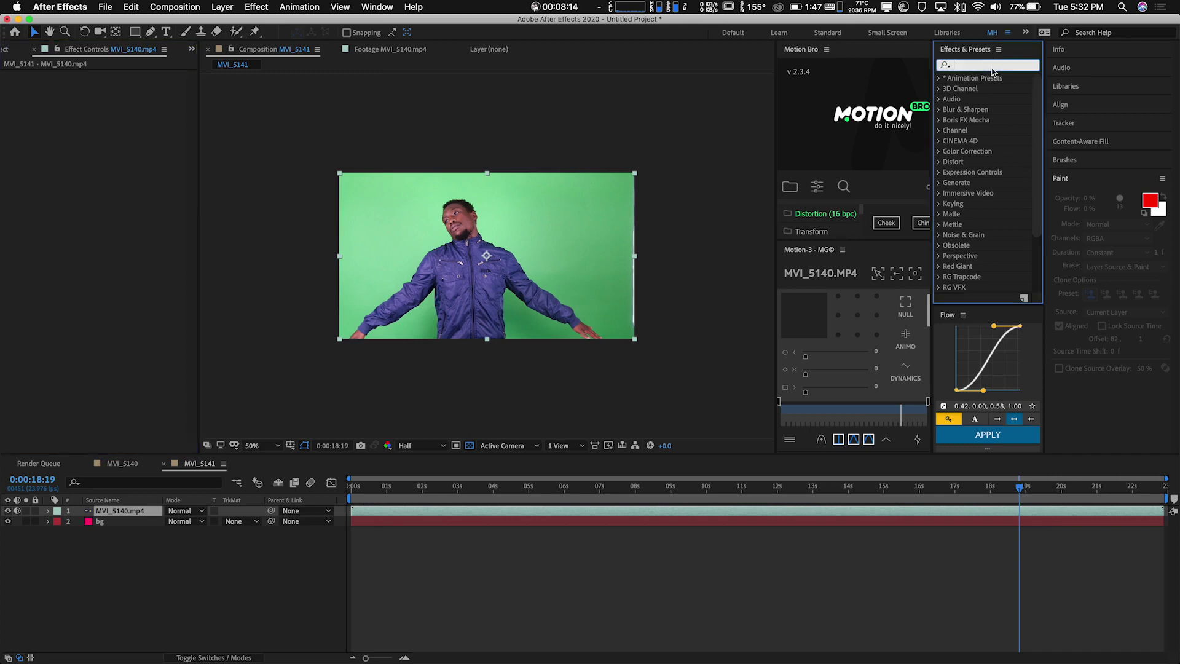
{"action": "type", "text": "key"}
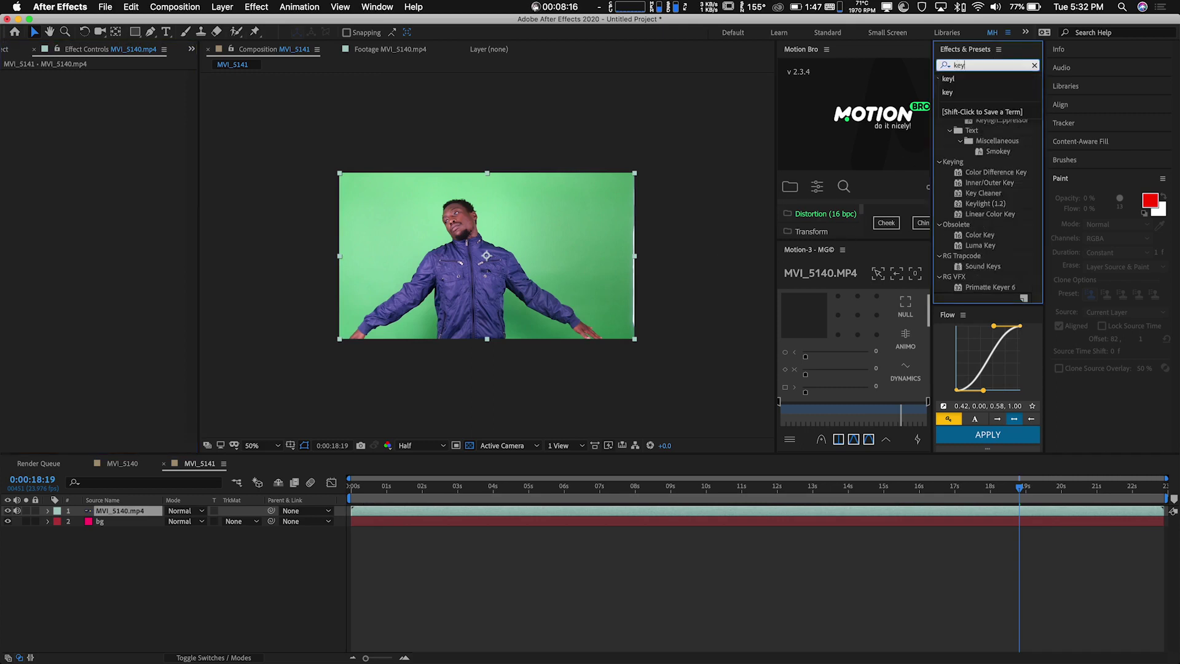
{"action": "type", "text": "lig"}
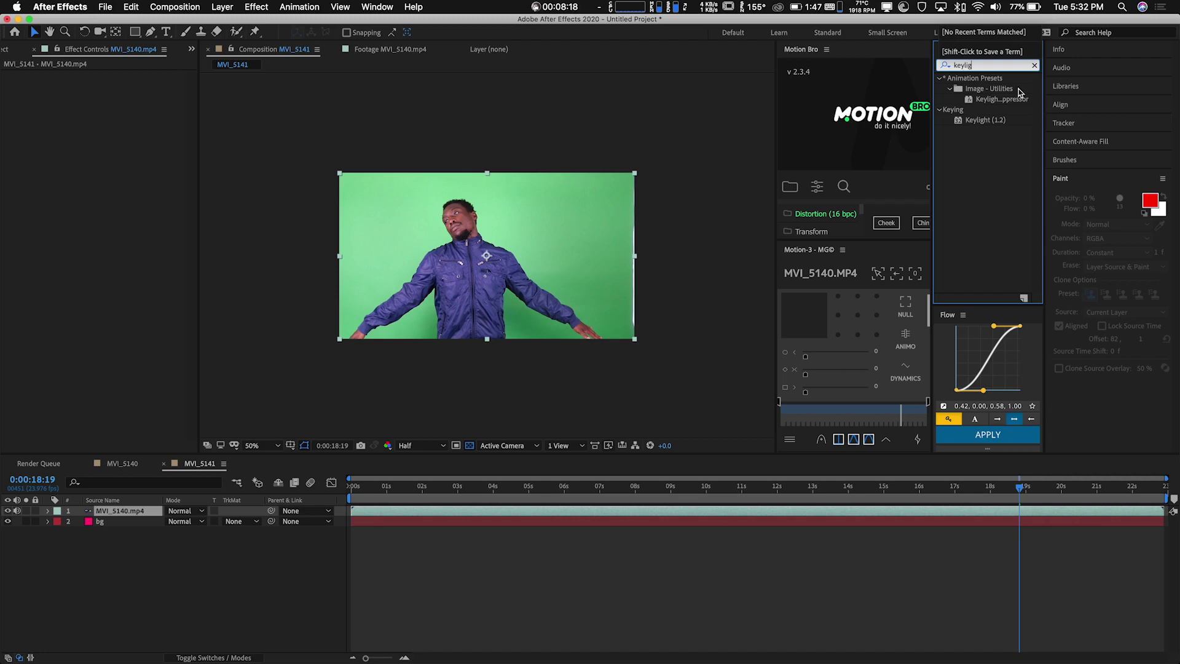
{"action": "left_click", "coordinate": [987, 126]}
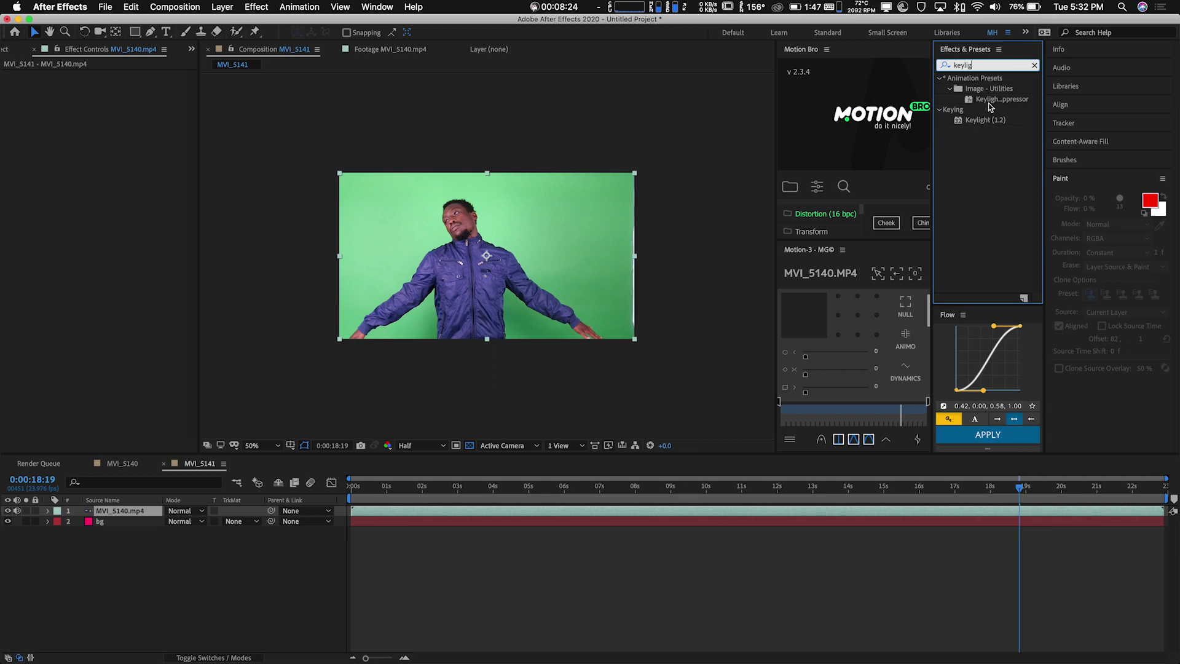
{"action": "left_click", "coordinate": [991, 100]}
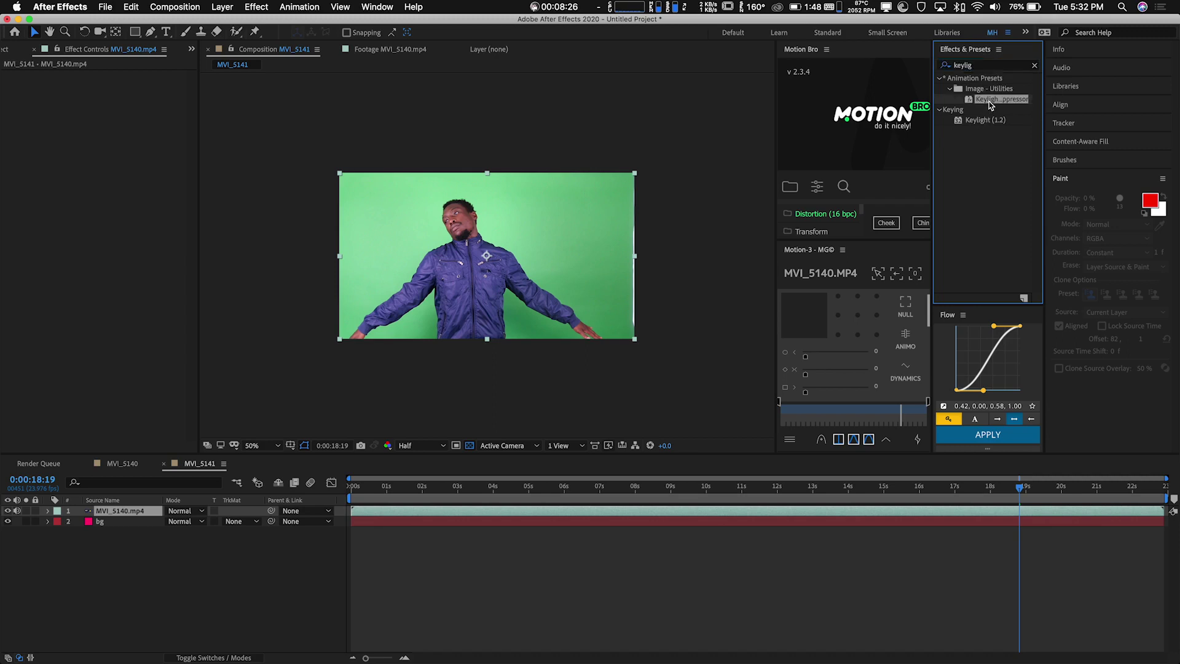
{"action": "double_click", "coordinate": [991, 102]}
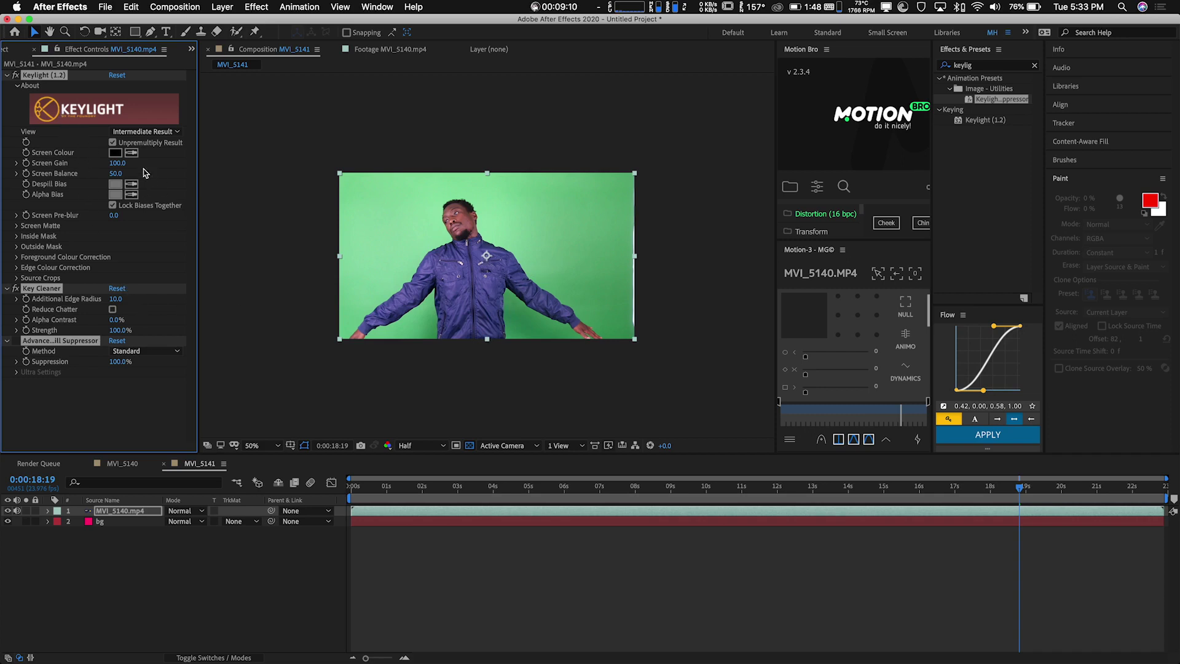
Step: Sample the green backdrop as Keylight's Screen Colour and check the keyed subject's edges up close
{"action": "left_click", "coordinate": [131, 152]}
{"action": "left_click", "coordinate": [440, 246]}
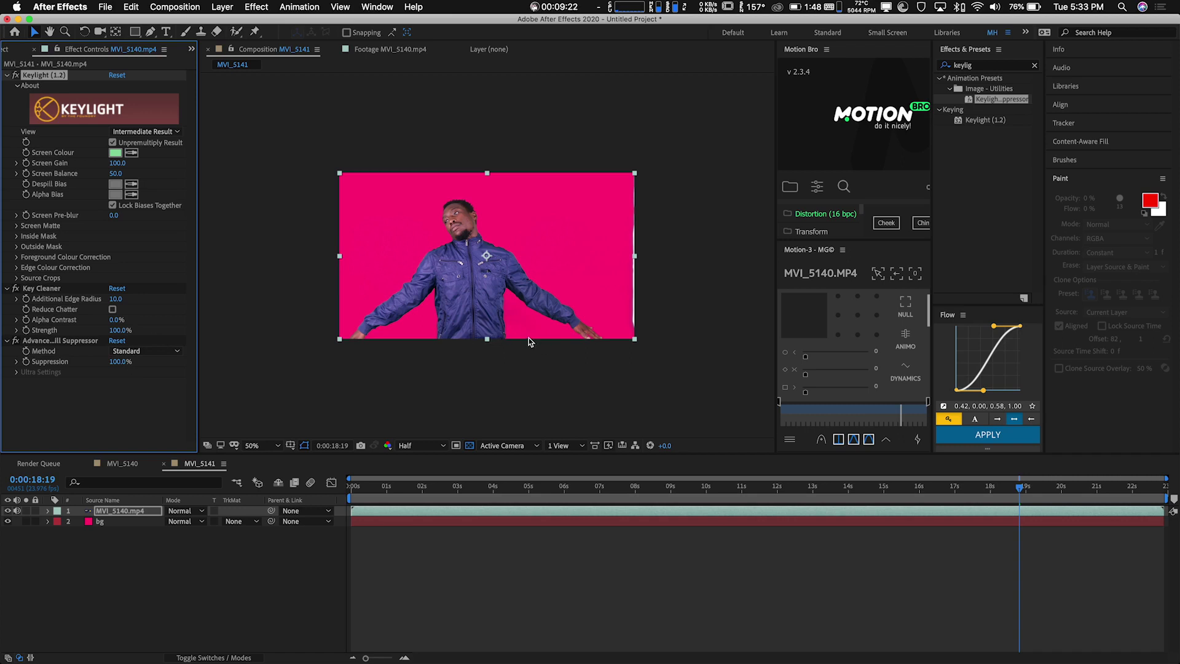
{"action": "scroll", "coordinate": [554, 260], "scroll_direction": "up", "scroll_amount": 4}
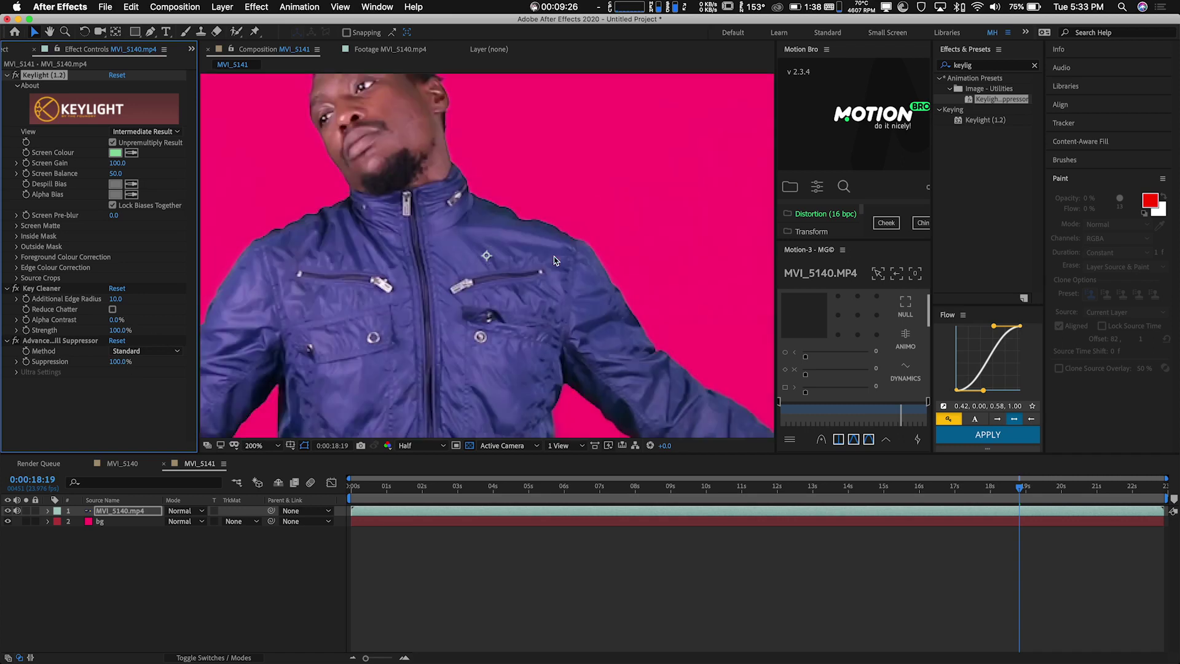
{"action": "key", "text": "comma"}
{"action": "key", "text": "comma"}
{"action": "key", "text": "comma"}
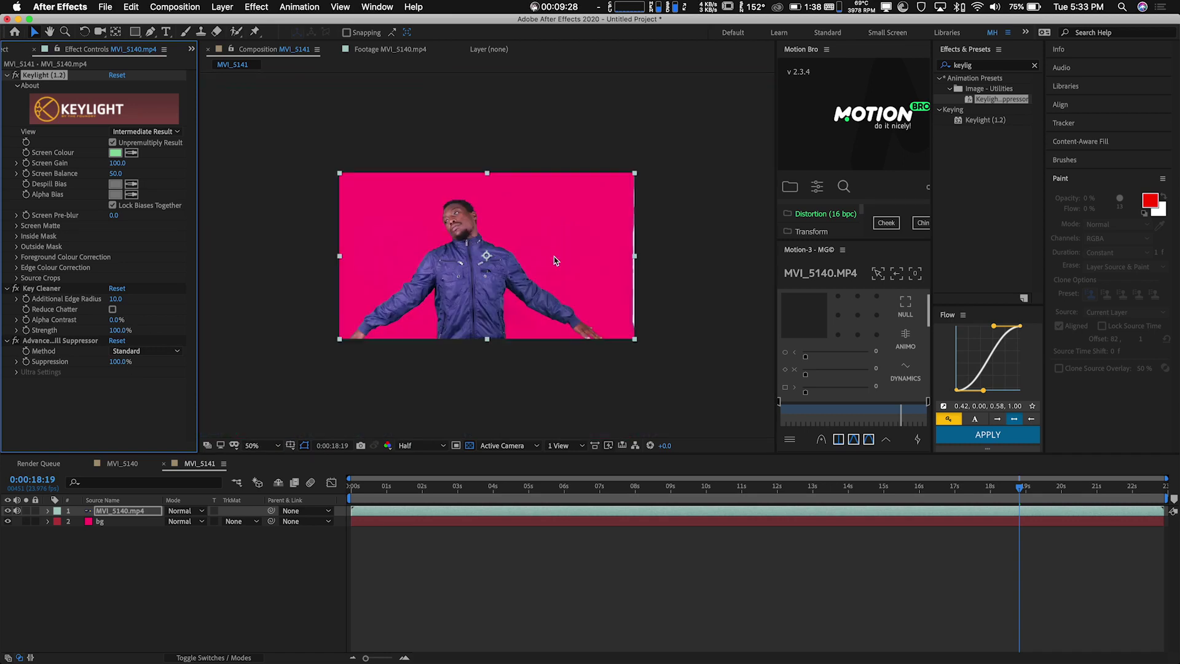